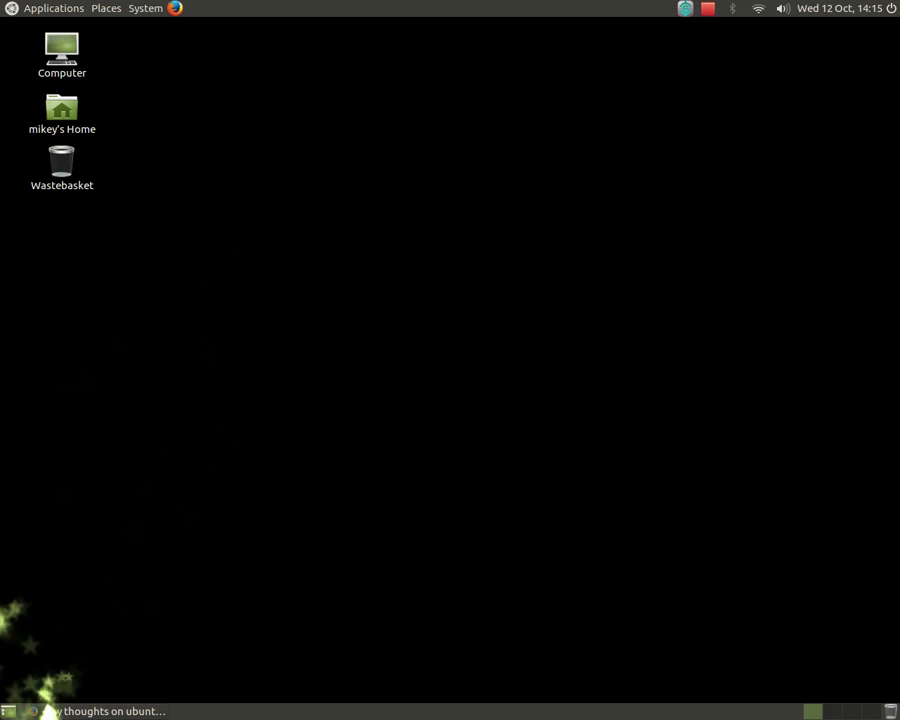
Bring up and maximise the Firefox window with the YouTube video, then close Firefox.
{"action": "left_click", "coordinate": [36, 712]}
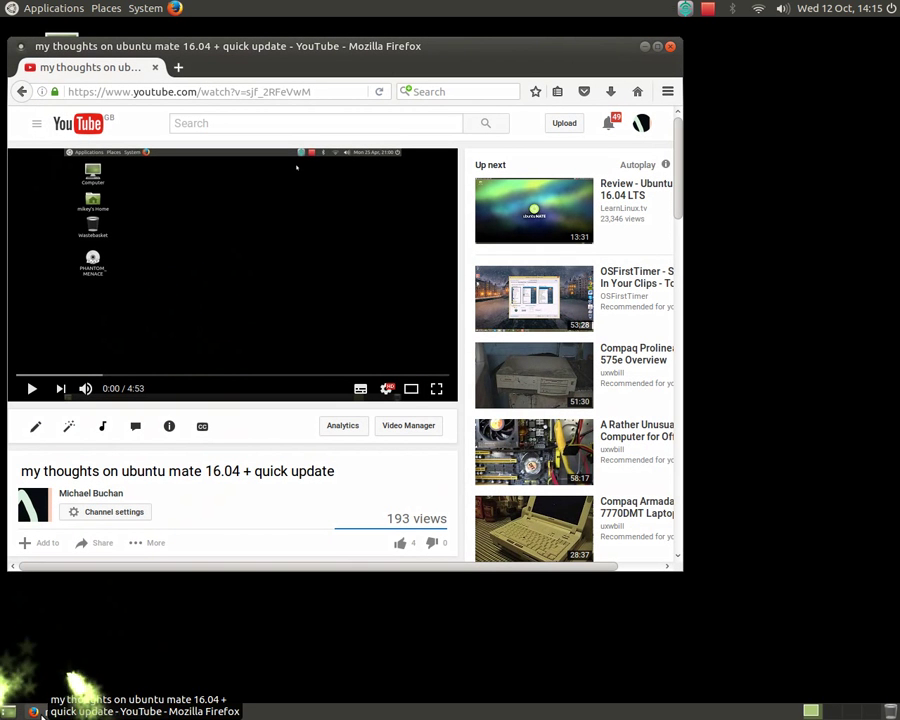
{"action": "key", "text": "alt+space"}
{"action": "key", "text": "x"}
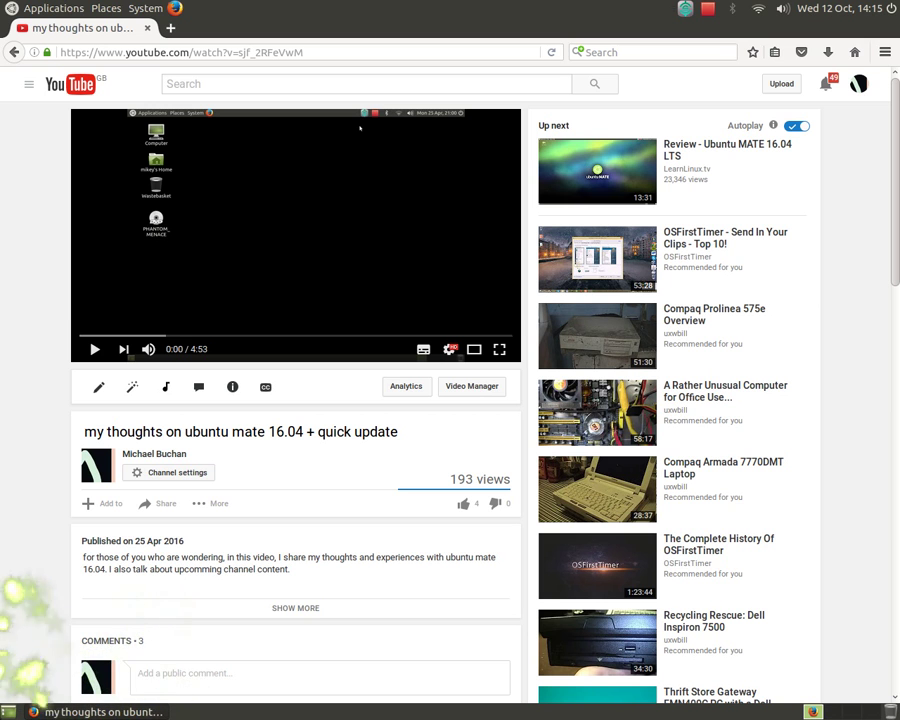
{"action": "right_click", "coordinate": [47, 712]}
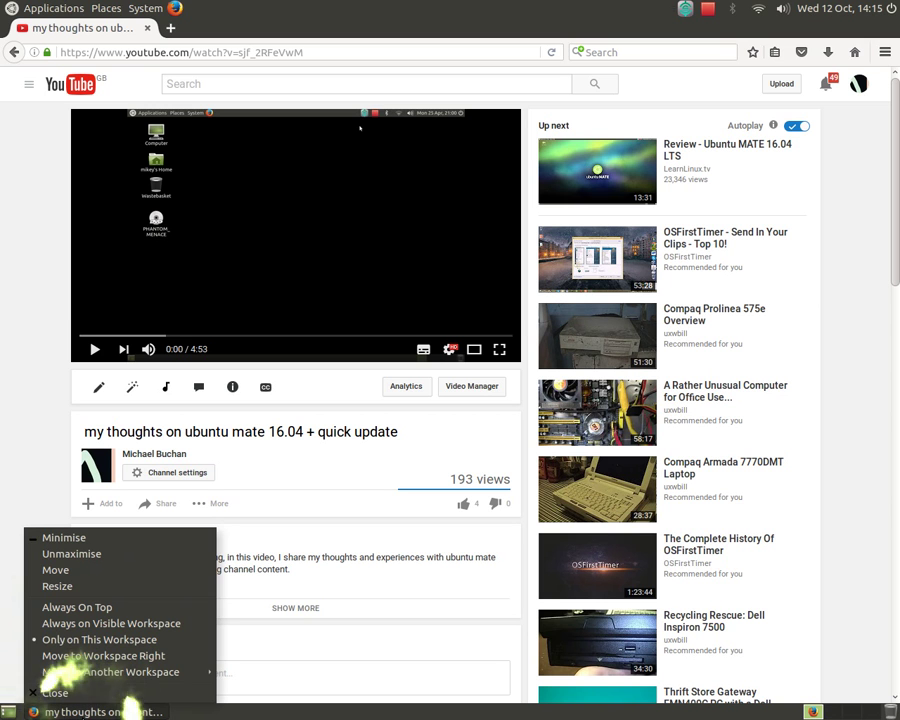
{"action": "left_click", "coordinate": [58, 692]}
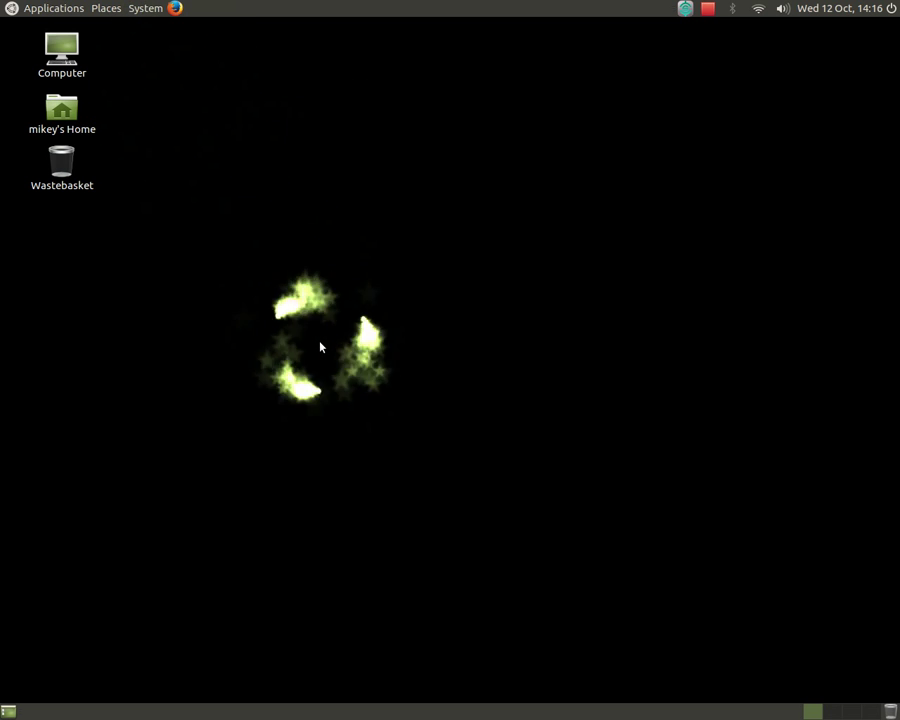
Run the orca command from the quick launcher.
{"action": "key", "text": "ctrl+space"}
{"action": "type", "text": "orca"}
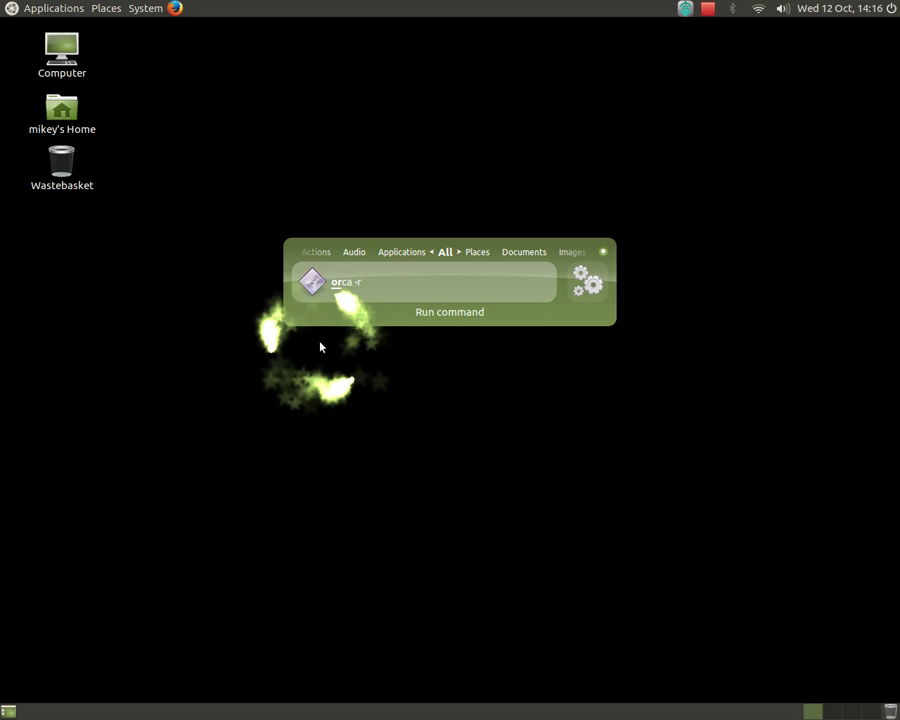
{"action": "key", "text": "Return"}
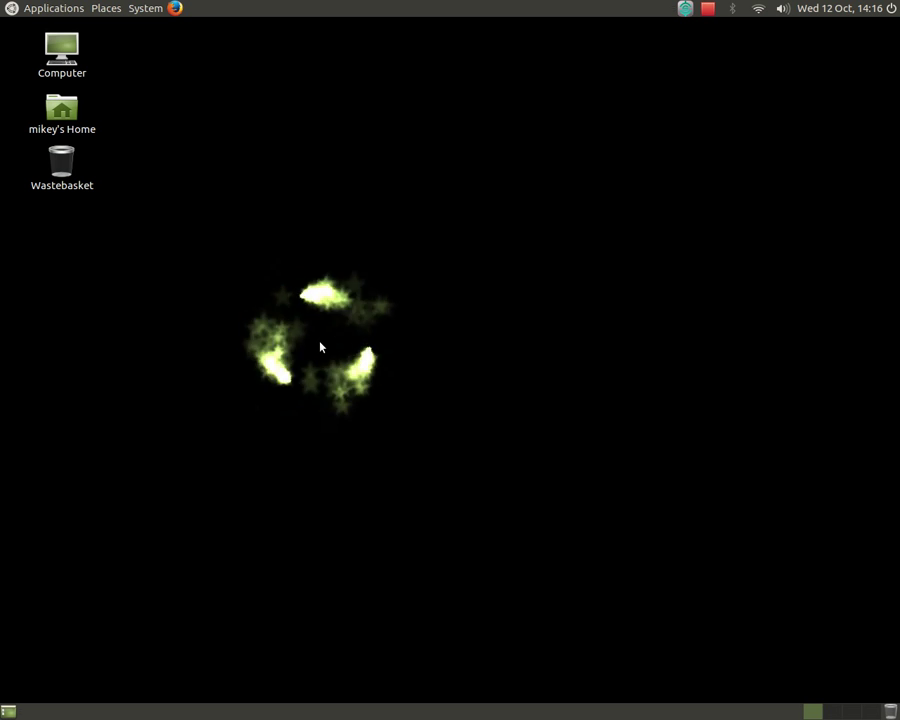
Start the Screen Reader from the Universal Access applications.
{"action": "left_click", "coordinate": [13, 7]}
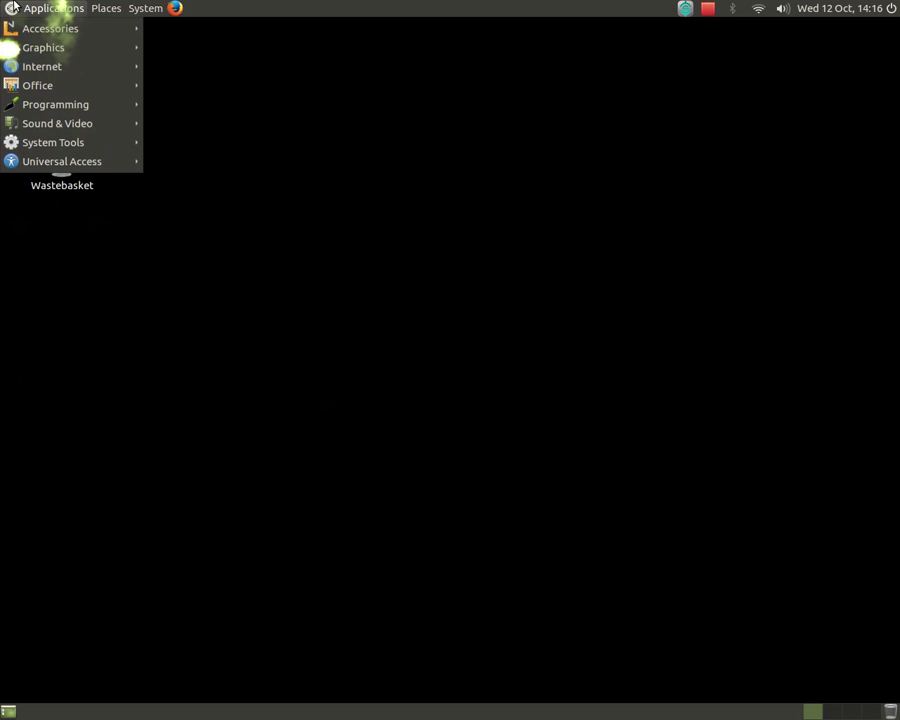
{"action": "key", "text": "Up"}
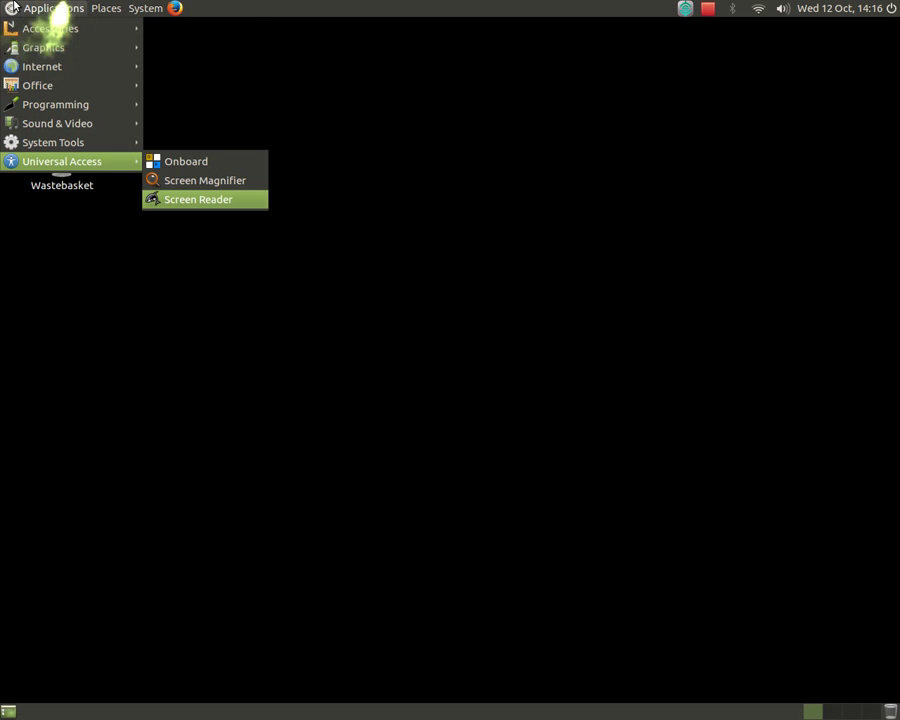
{"action": "key", "text": "Return"}
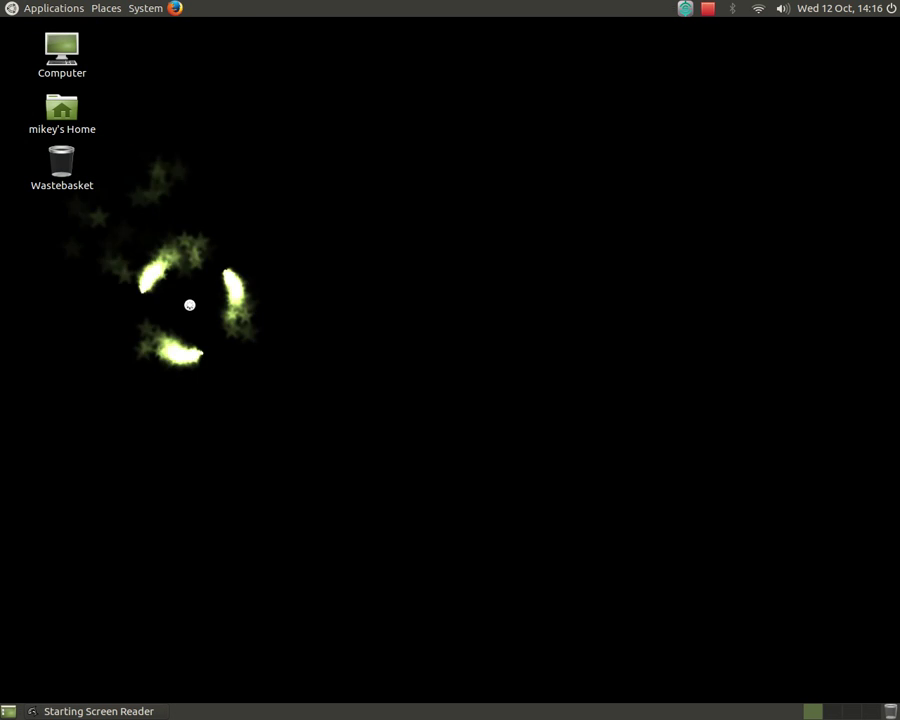
Move through the desktop icons and open the home folder.
{"action": "key", "text": "Down"}
{"action": "key", "text": "Down"}
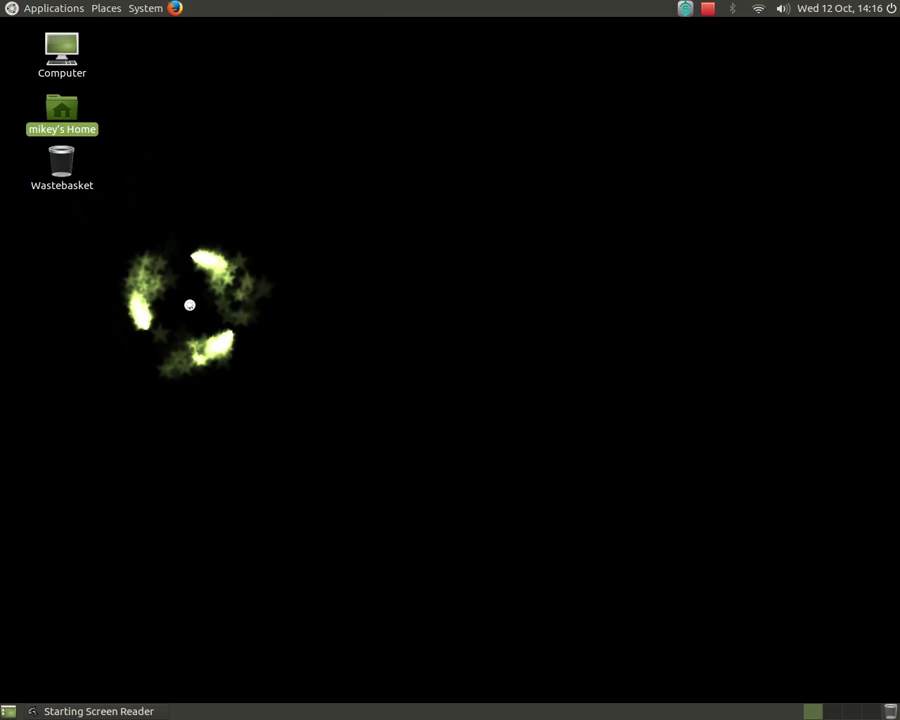
{"action": "key", "text": "Up"}
{"action": "key", "text": "Down"}
{"action": "key", "text": "Down"}
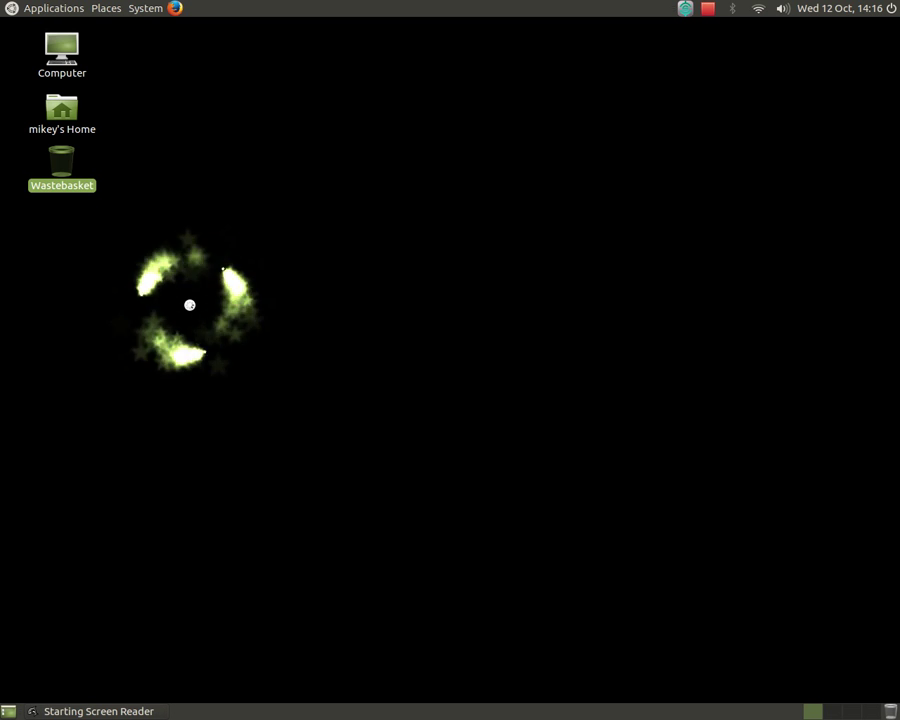
{"action": "key", "text": "Up"}
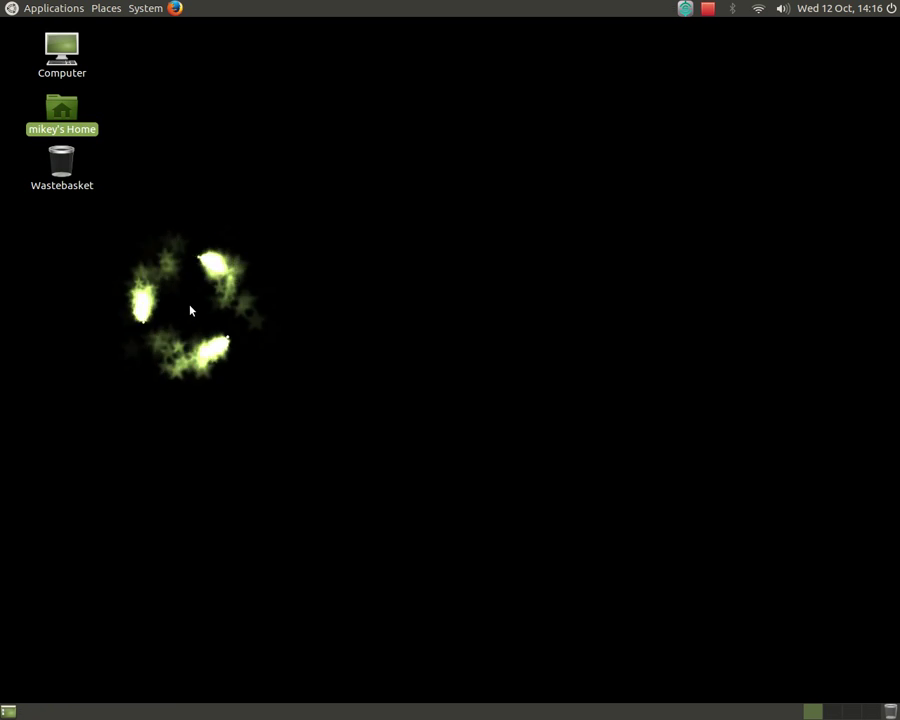
{"action": "key", "text": "Return"}
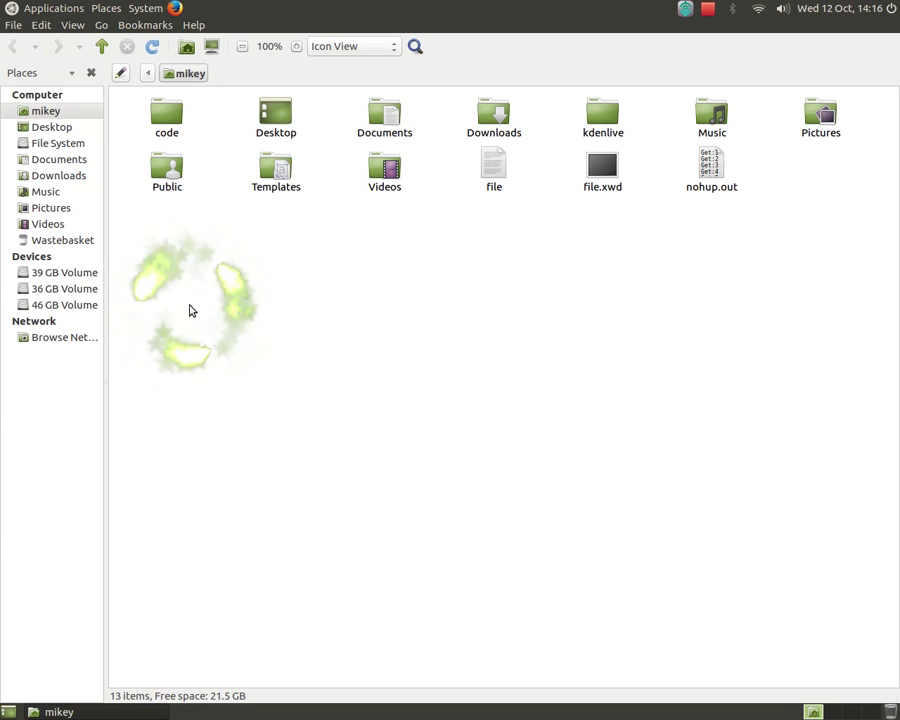
Select the code folder in the home folder and open it.
{"action": "key", "text": "Down"}
{"action": "key", "text": "Down"}
{"action": "key", "text": "Up"}
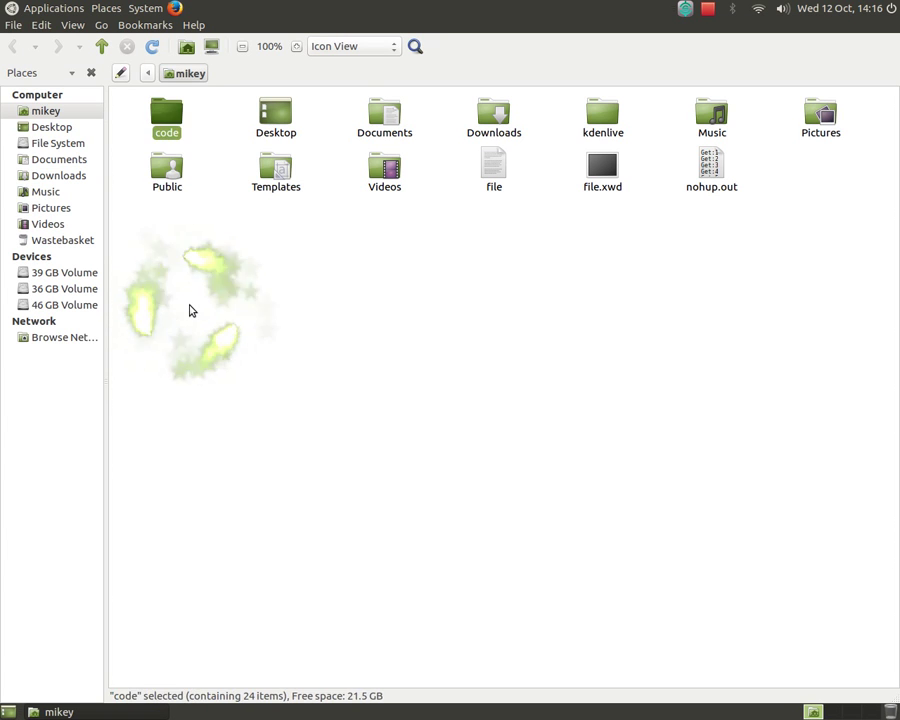
{"action": "key", "text": "Right"}
{"action": "key", "text": "Left"}
{"action": "key", "text": "Return"}
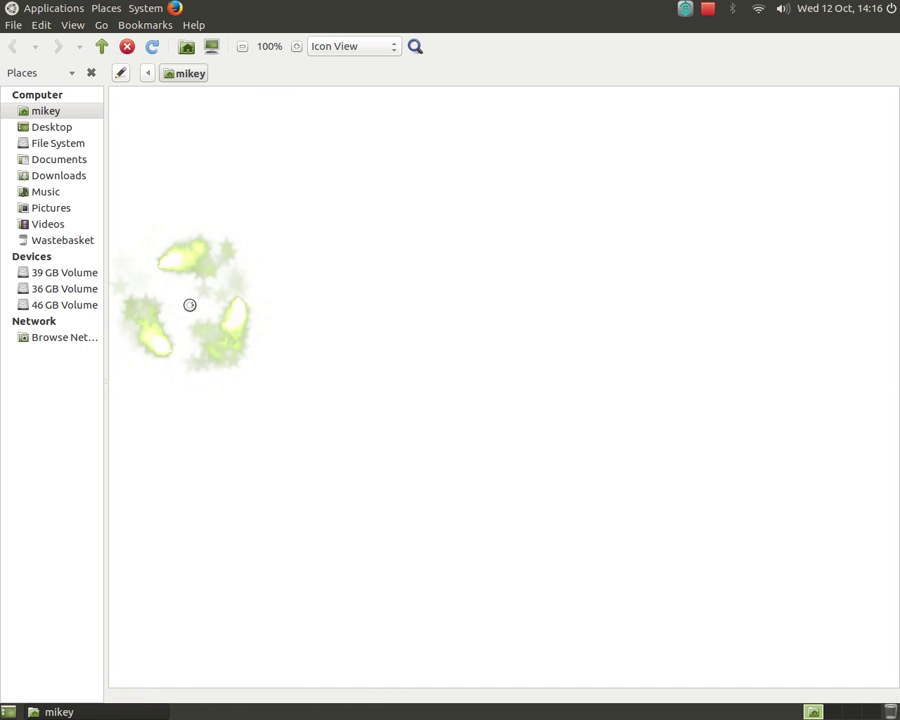
Open the doorbell folder inside code and invert the colours of its file manager window.
{"action": "key", "text": "Right"}
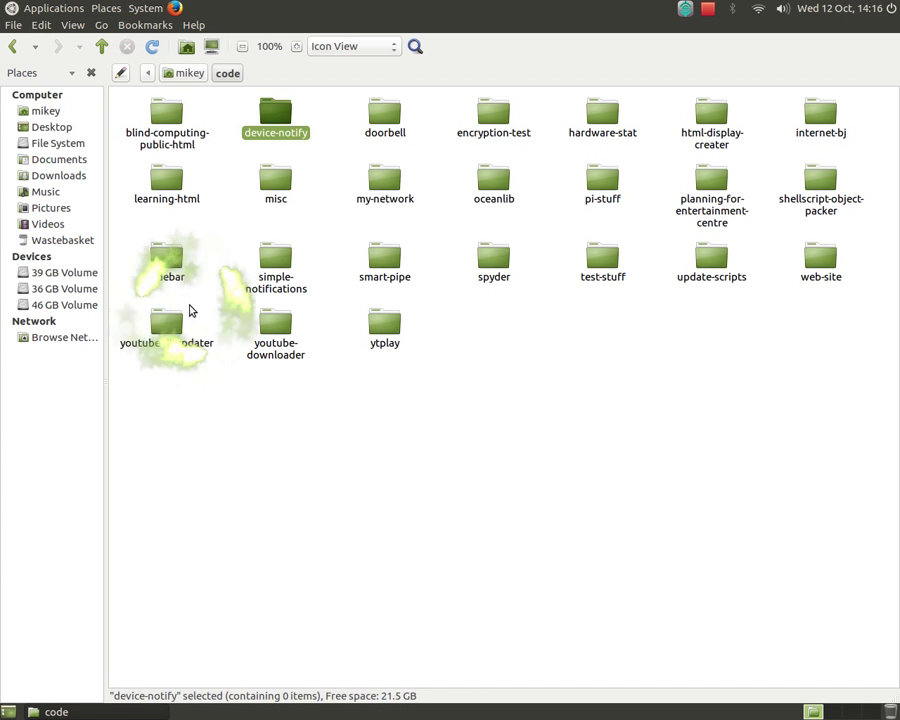
{"action": "key", "text": "Right"}
{"action": "key", "text": "Return"}
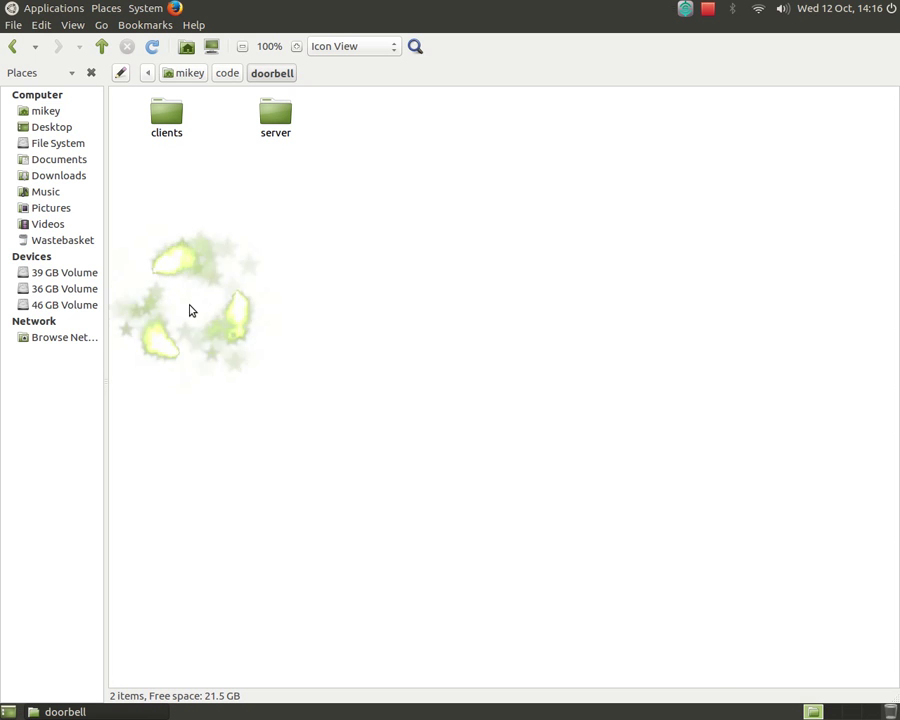
{"action": "key", "text": "super+n"}
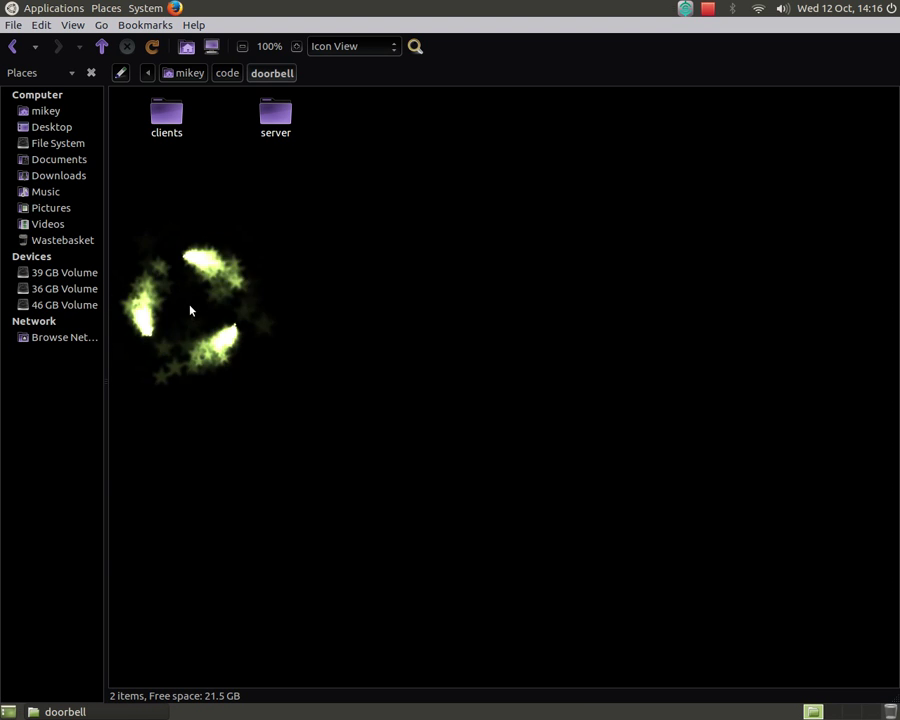
Launch MATE Tweak on the empty workspace and view its Windows settings.
{"action": "key", "text": "alt+Tab"}
{"action": "key", "text": "ctrl+space"}
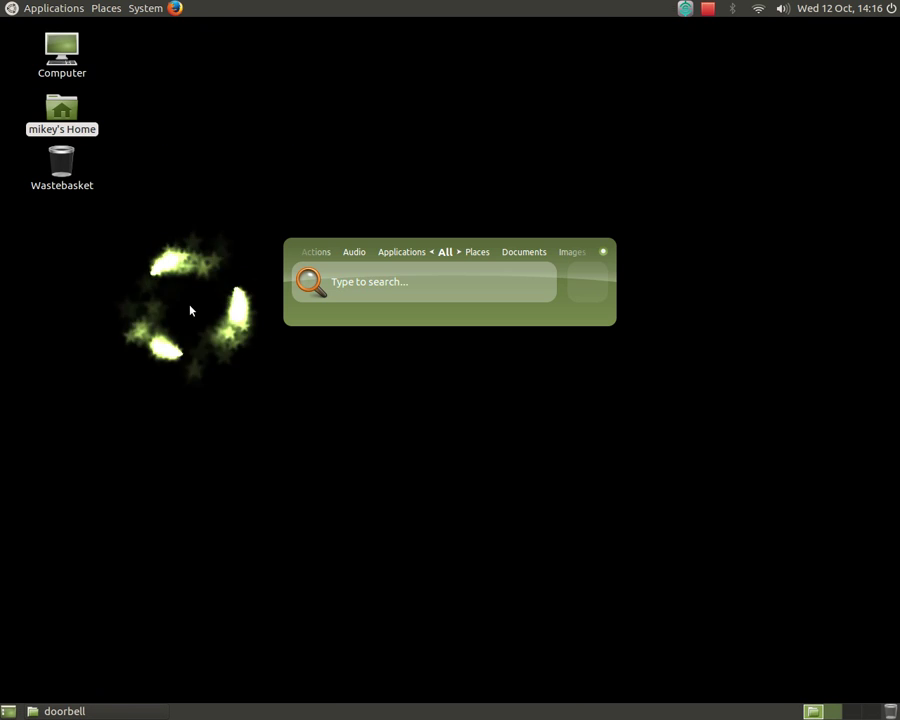
{"action": "type", "text": "mate term"}
{"action": "key", "text": "Return"}
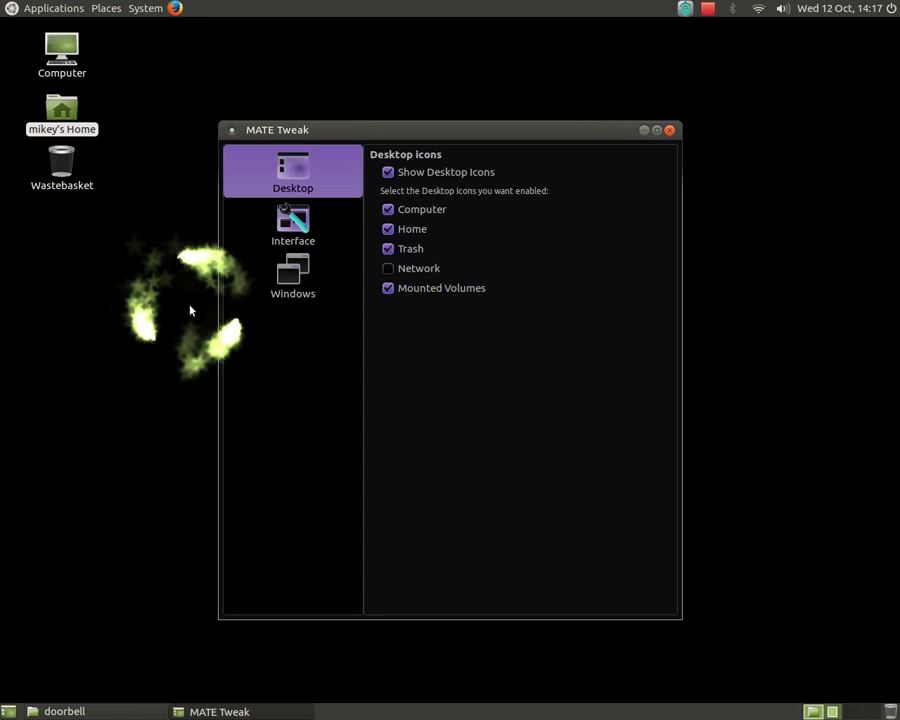
{"action": "key", "text": "Down"}
{"action": "key", "text": "Down"}
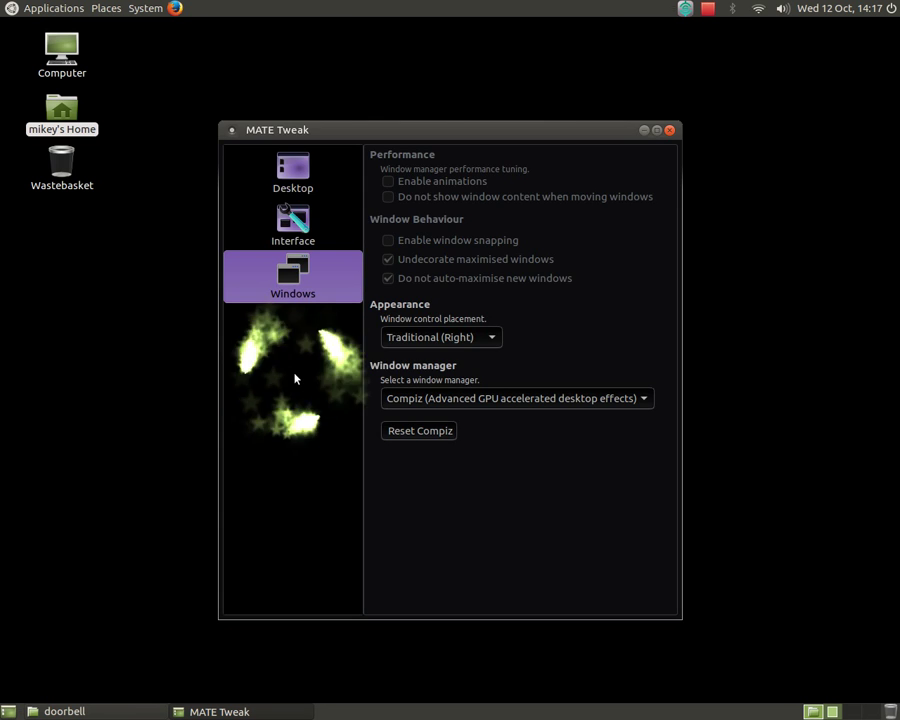
Close MATE Tweak and return to the doorbell file manager window.
{"action": "key", "text": "alt+space"}
{"action": "key", "text": "c"}
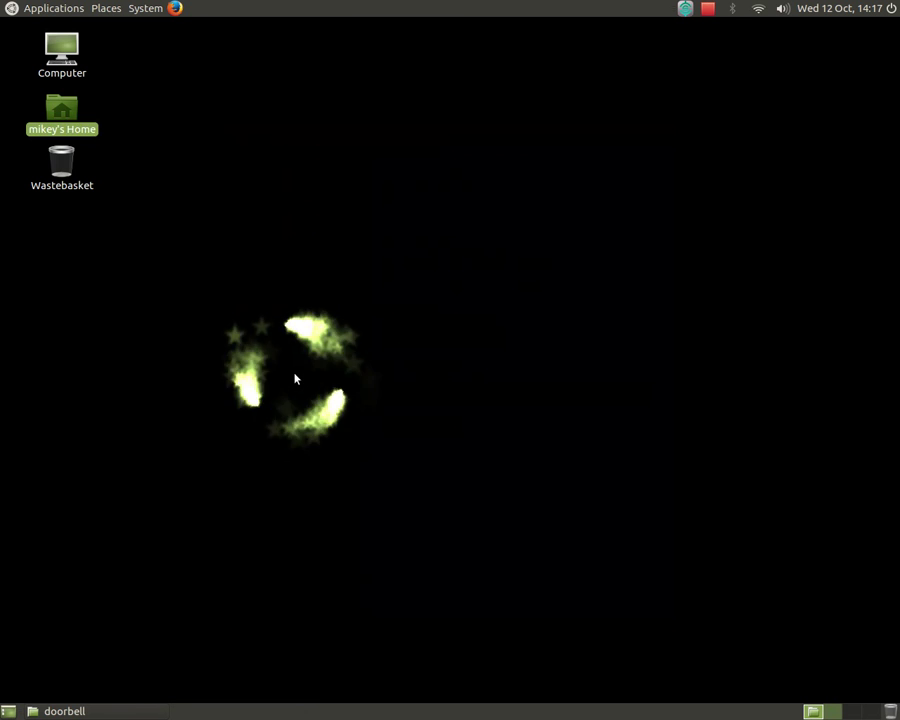
{"action": "key", "text": "alt+Tab"}
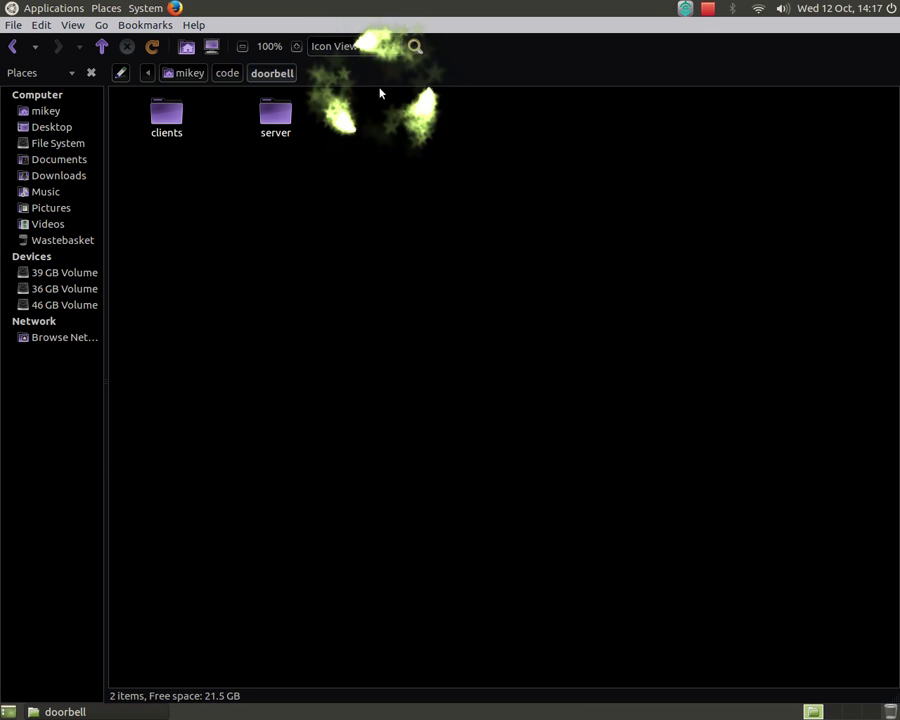
Find the Pluma text editor in the quick launcher and open it.
{"action": "key", "text": "super+space"}
{"action": "type", "text": "pluma"}
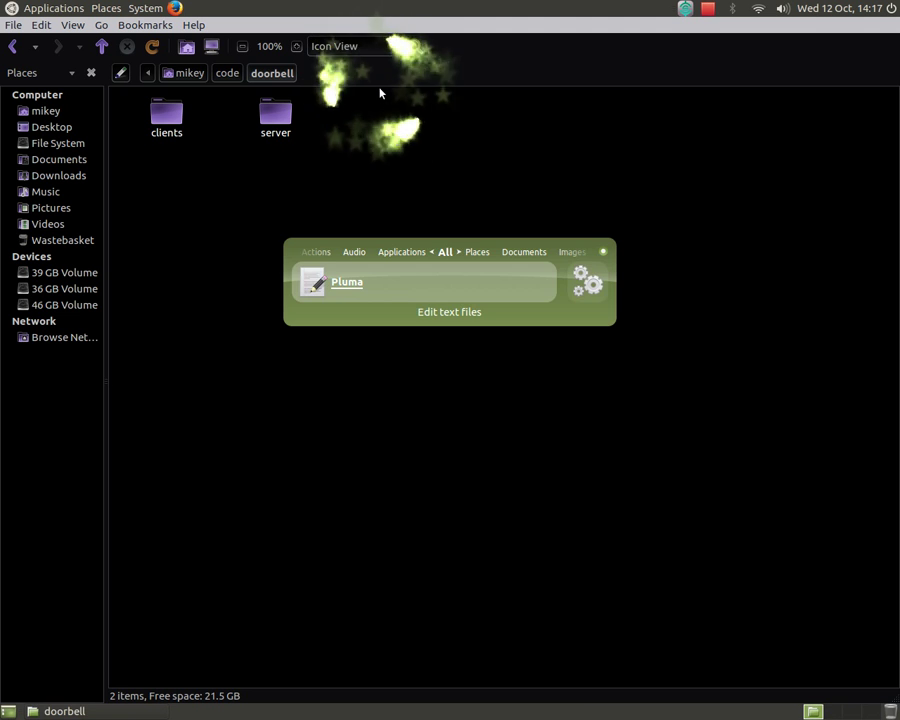
{"action": "key", "text": "Escape"}
{"action": "type", "text": "plum"}
{"action": "key", "text": "Return"}
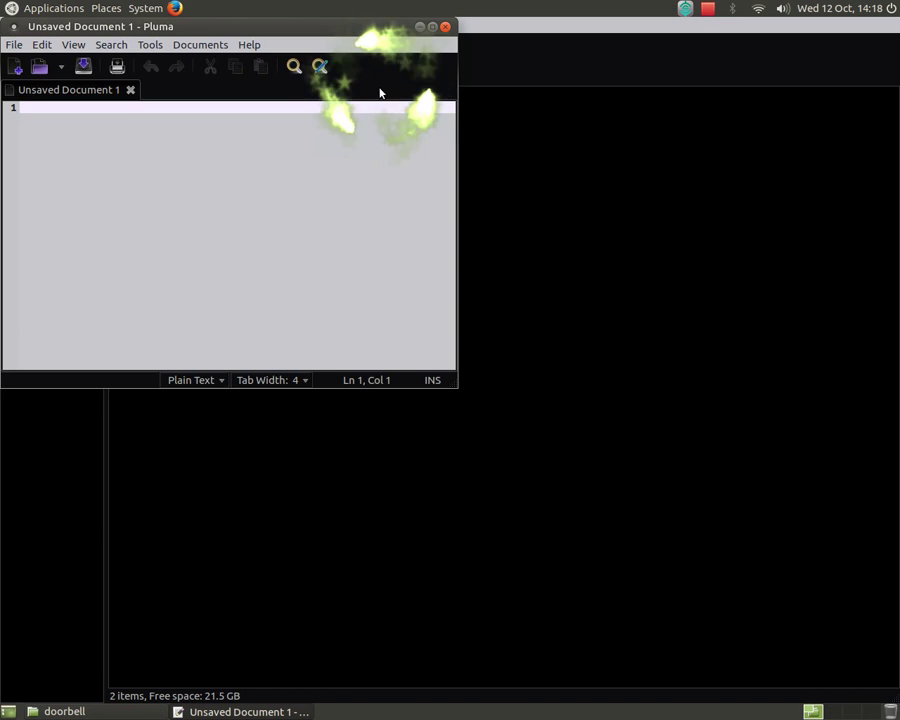
Switch to the doorbell window and back to Pluma, restore Pluma's normal colours, and quit it.
{"action": "key", "text": "alt+Tab"}
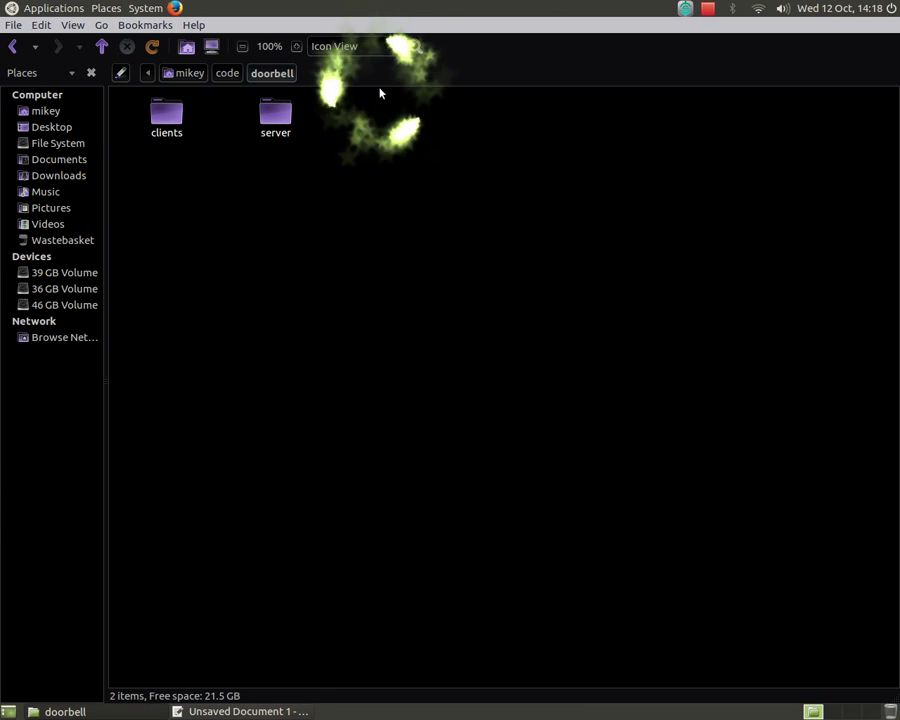
{"action": "key", "text": "alt+Tab"}
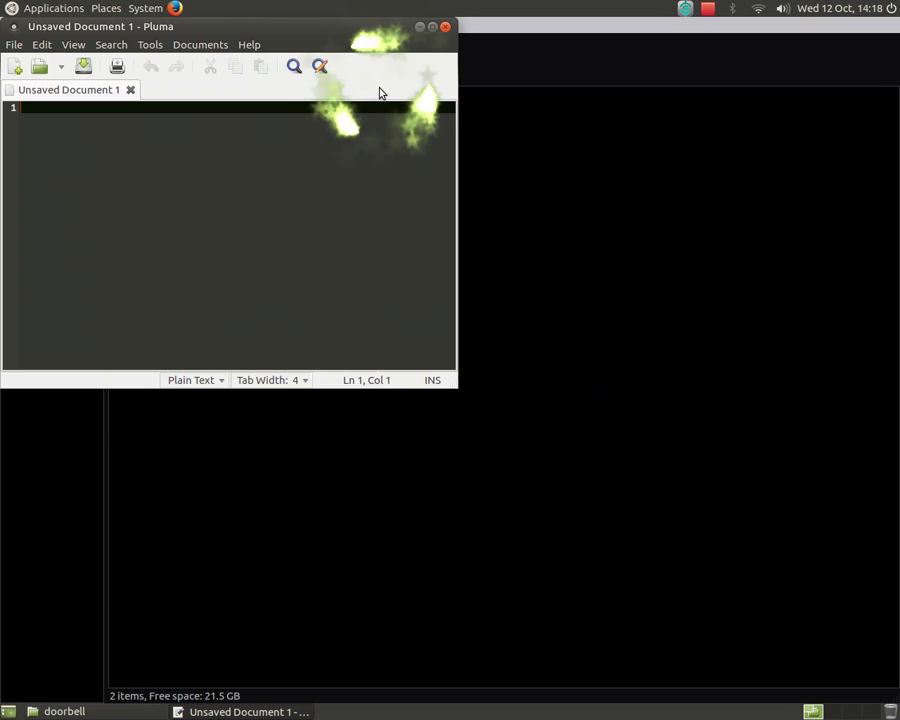
{"action": "key", "text": "ctrl+q"}
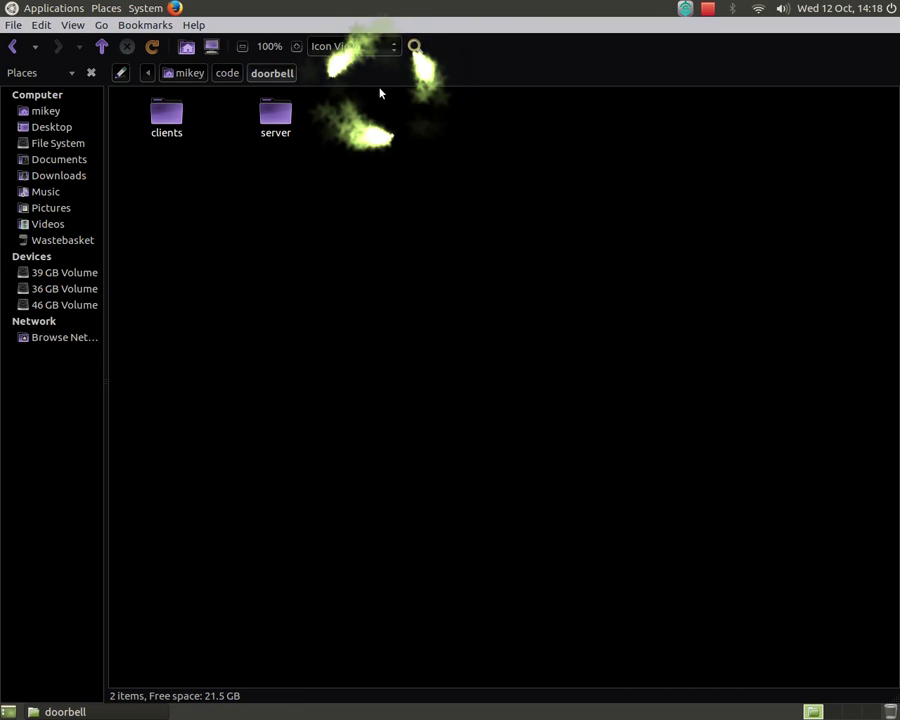
Open a terminal and turn off colour inversion for both the terminal and the doorbell window.
{"action": "key", "text": "ctrl+alt+t"}
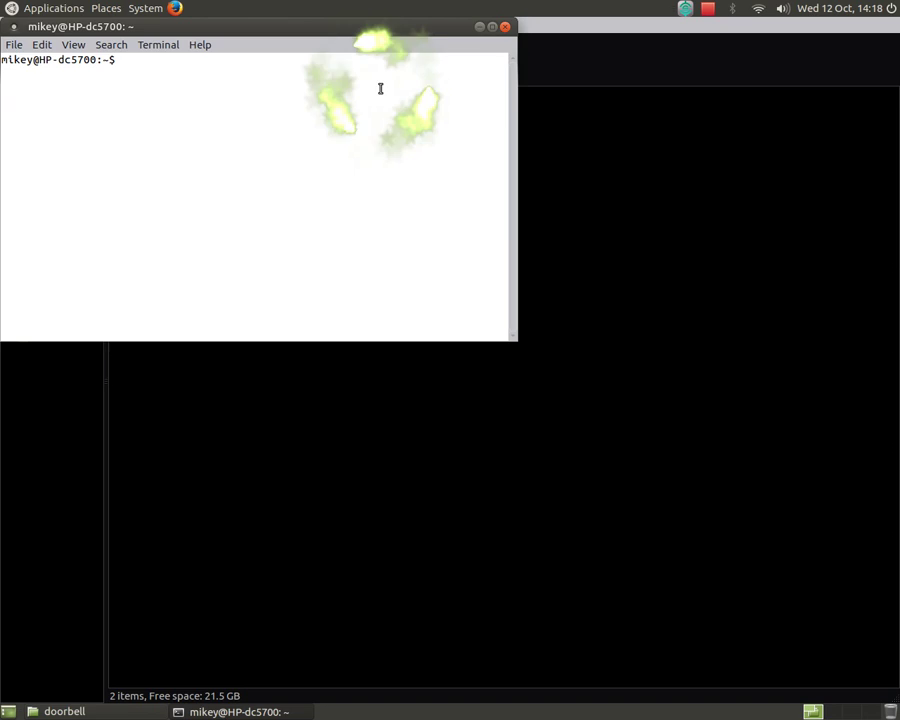
{"action": "key", "text": "alt+Tab"}
{"action": "key", "text": "alt+Tab"}
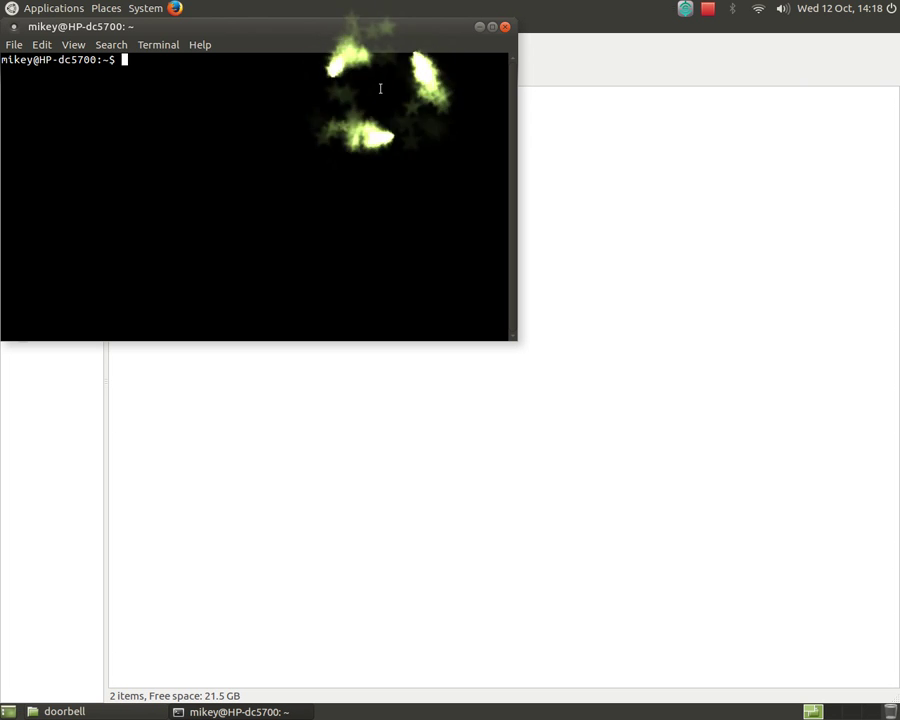
Invert the colours of the whole screen, toggle the terminal window's own inversion twice, and restore the screen's normal colours.
{"action": "key", "text": "super+m"}
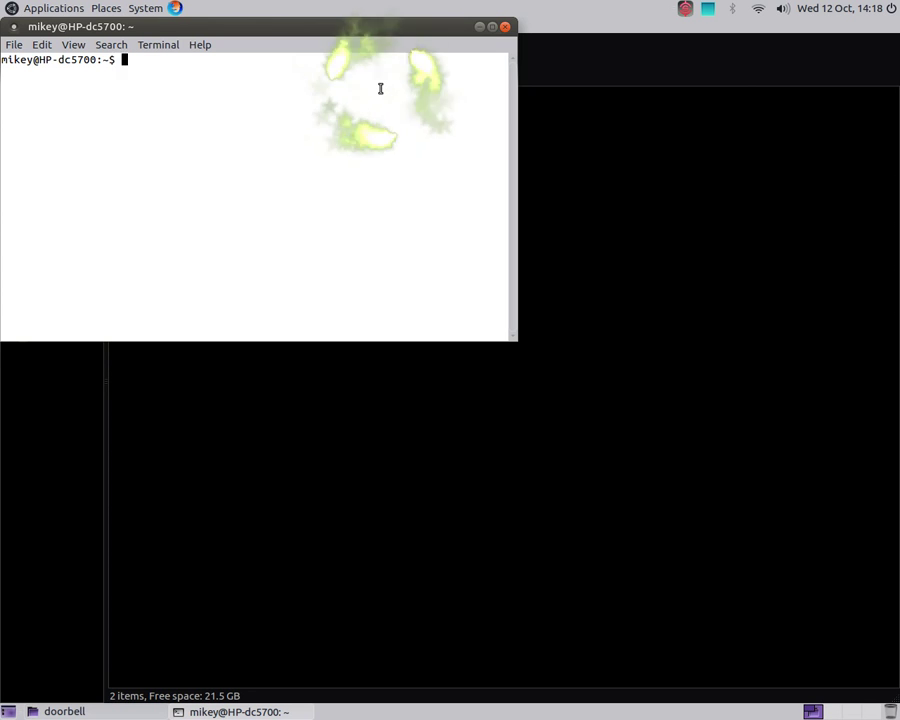
{"action": "key", "text": "super+n"}
{"action": "key", "text": "super+n"}
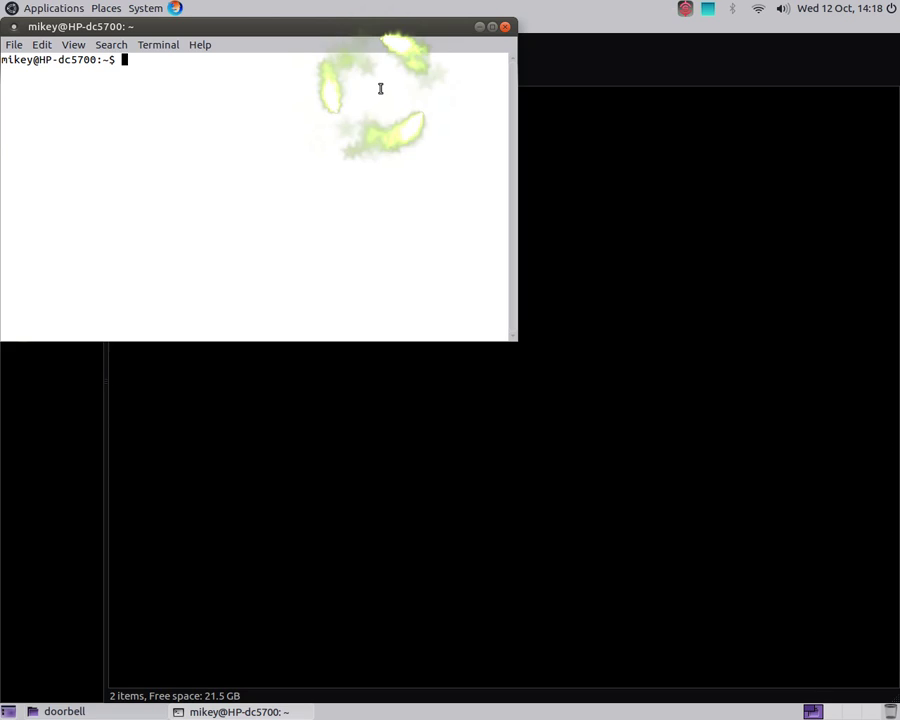
{"action": "key", "text": "super+m"}
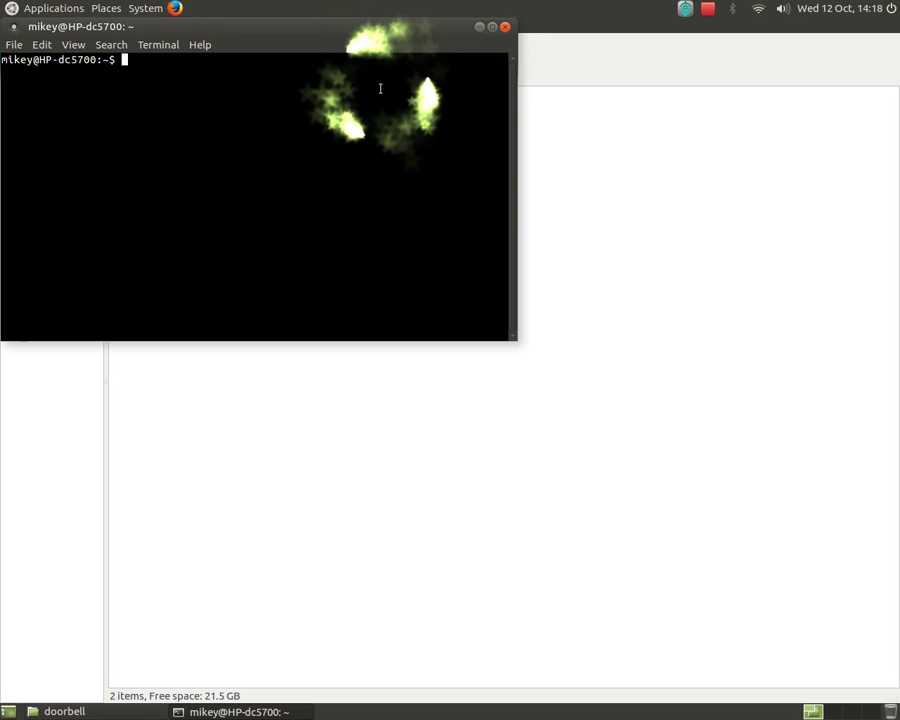
Close the terminal and the doorbell file manager window.
{"action": "key", "text": "Return"}
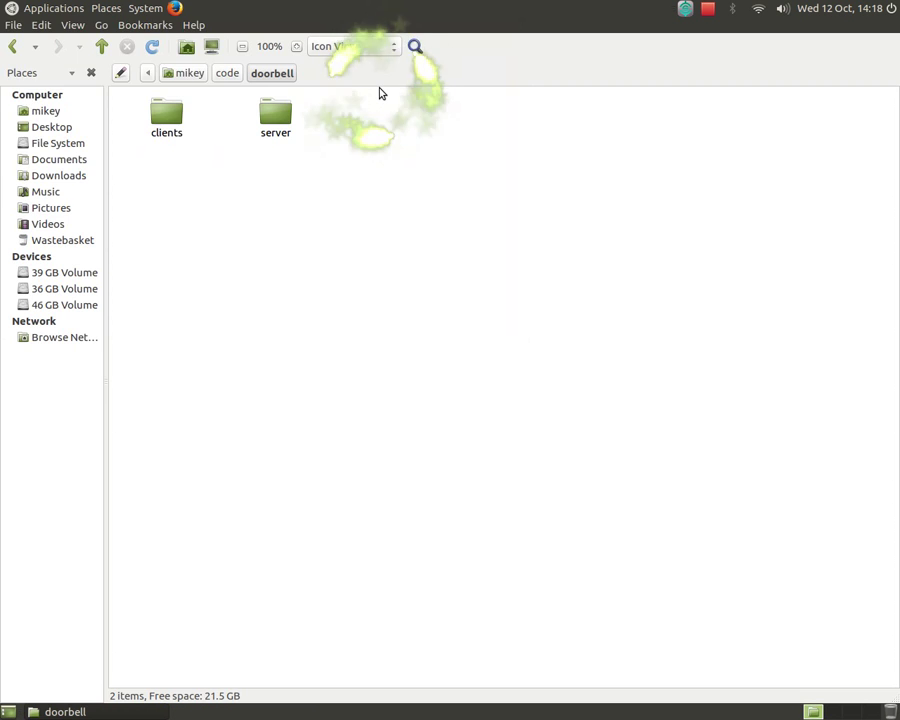
{"action": "key", "text": "ctrl+w"}
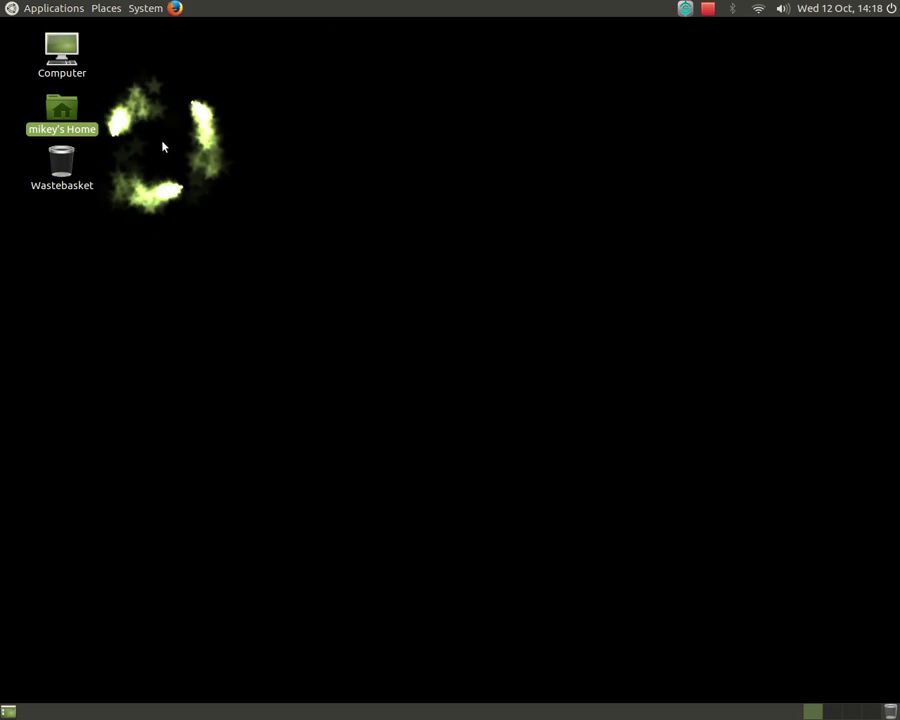
Launch Firefox on techified-news.blogspot.com by running the command "firefox techified-news.blogspot.com" from the desktop search launcher.
{"action": "left_click_drag", "start_coordinate": [268, 144], "coordinate": [434, 269]}
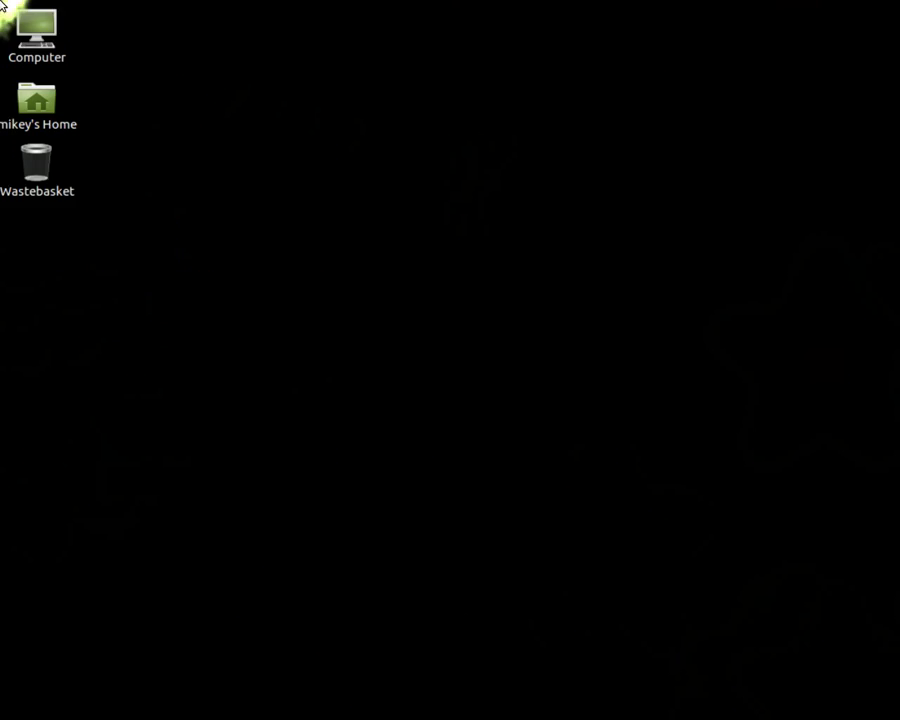
{"action": "key", "text": "ctrl+space"}
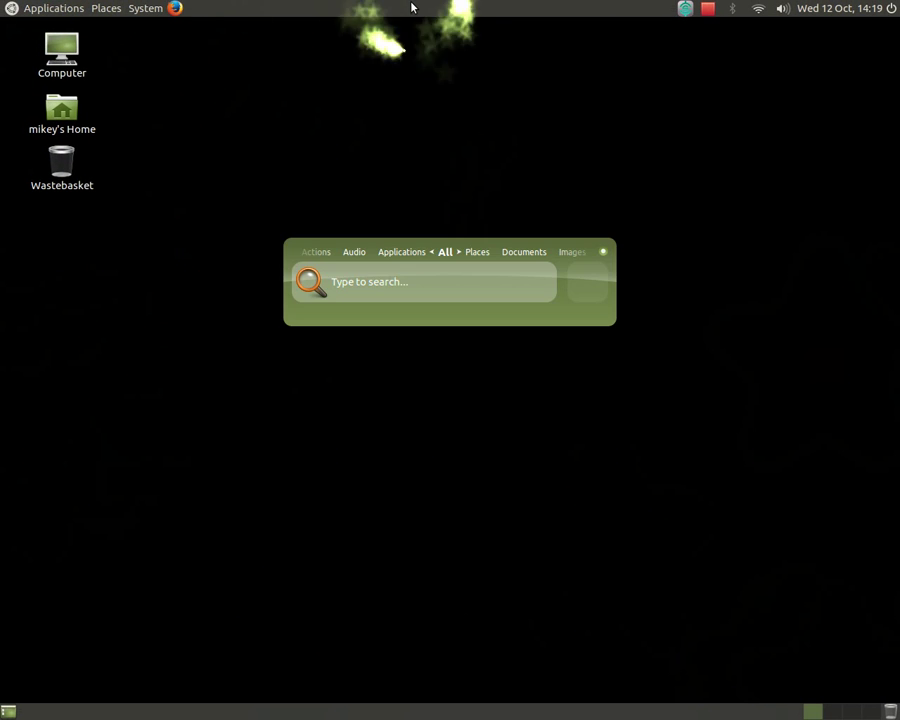
{"action": "type", "text": "firef"}
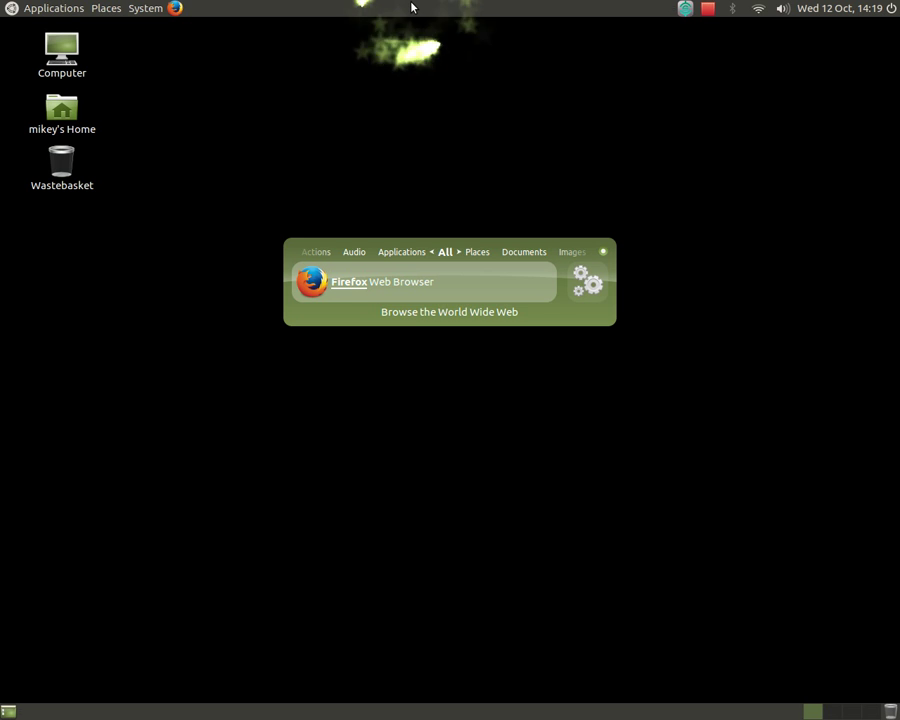
{"action": "type", "text": "ox techified-news.blogspot.com"}
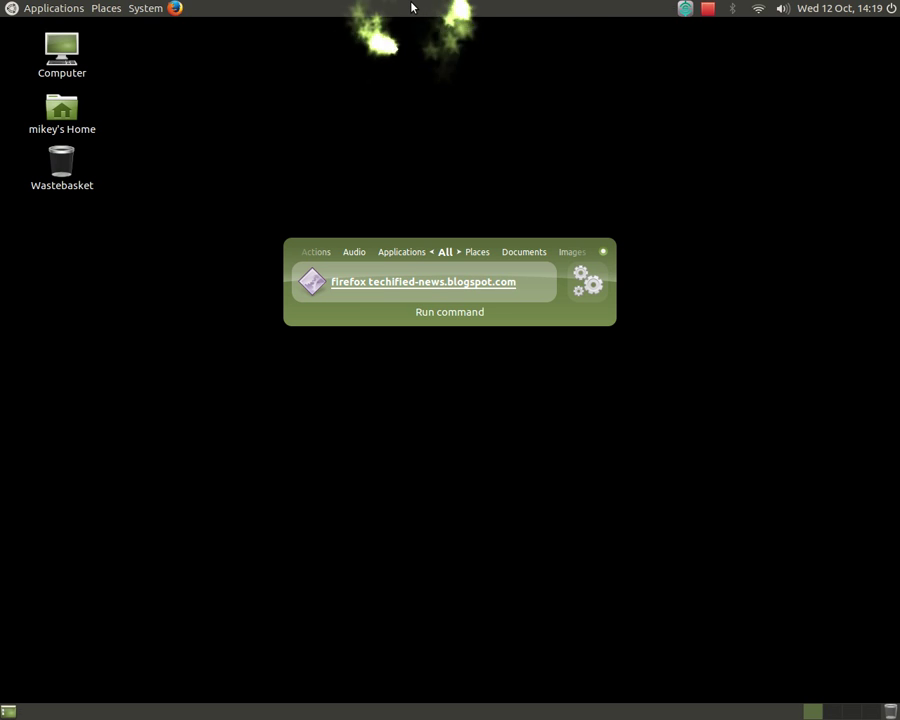
{"action": "key", "text": "Return"}
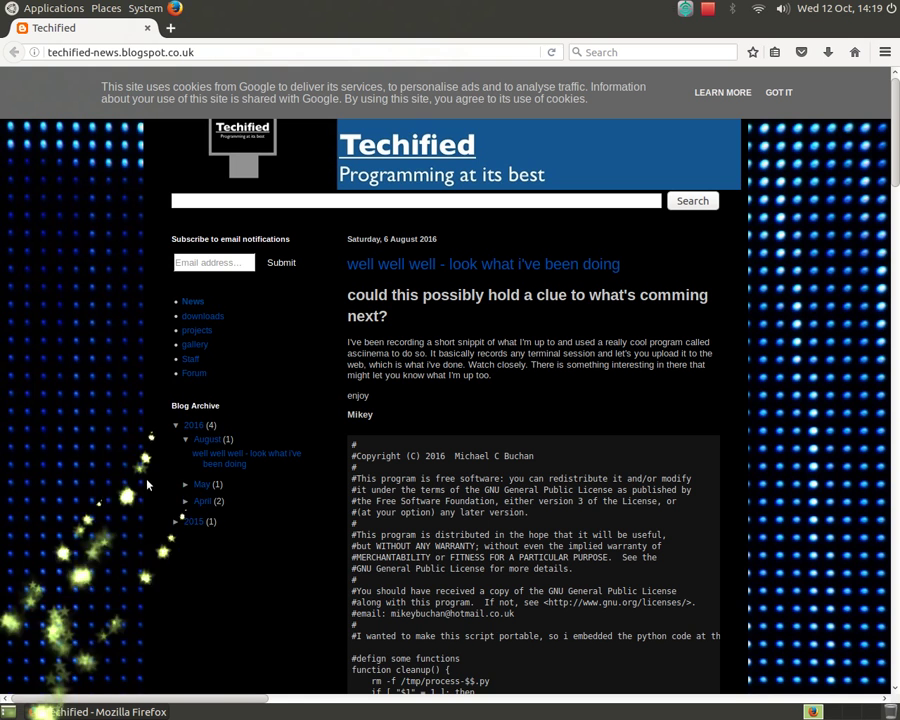
Go to about:preferences in Firefox and show the Content settings.
{"action": "key", "text": "ctrl+l"}
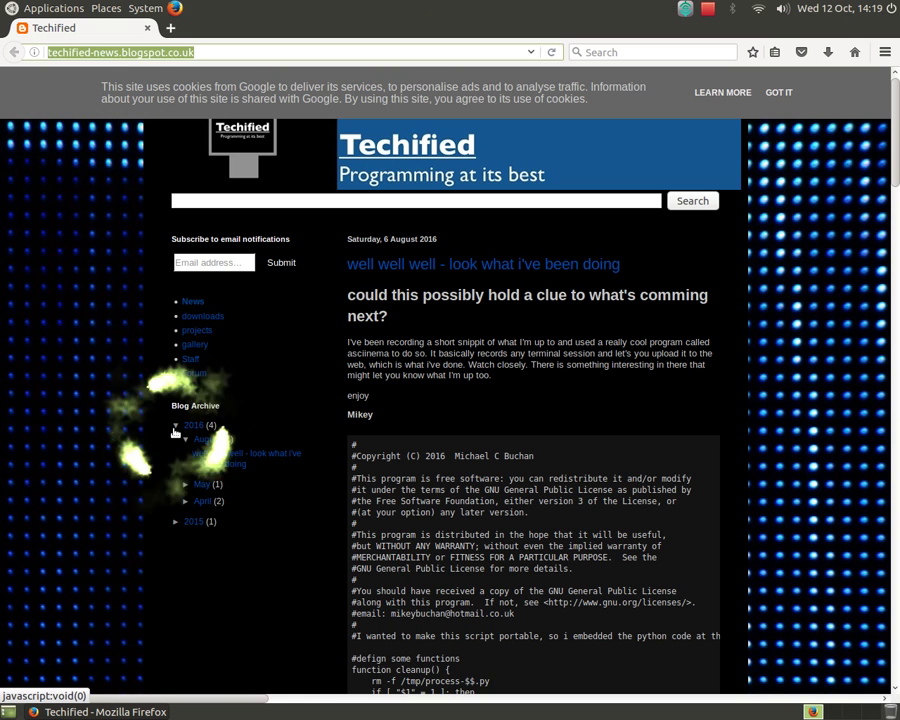
{"action": "type", "text": "about:"}
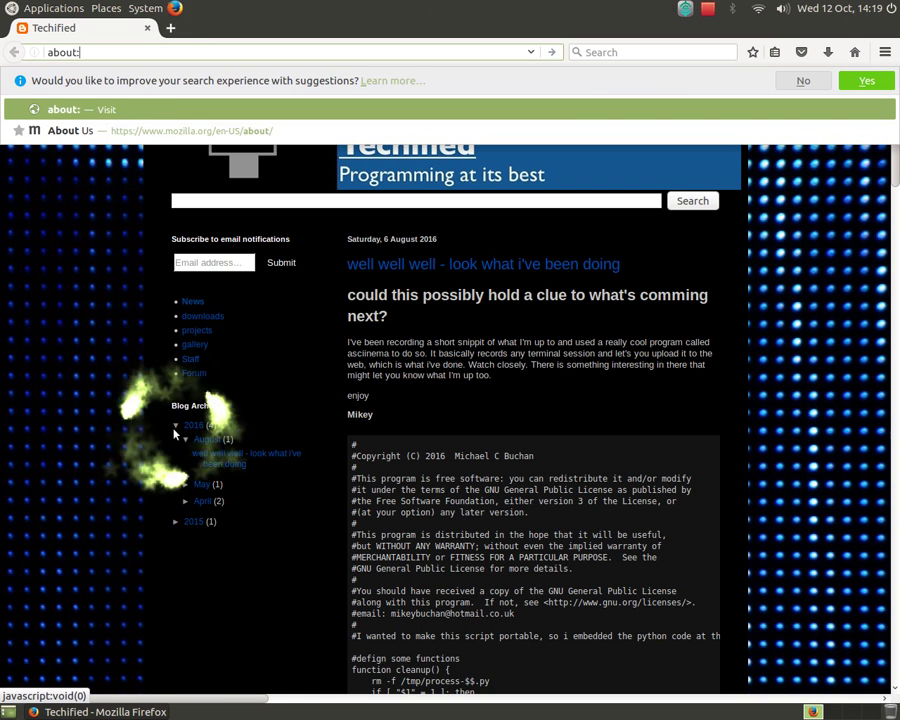
{"action": "type", "text": "preferences"}
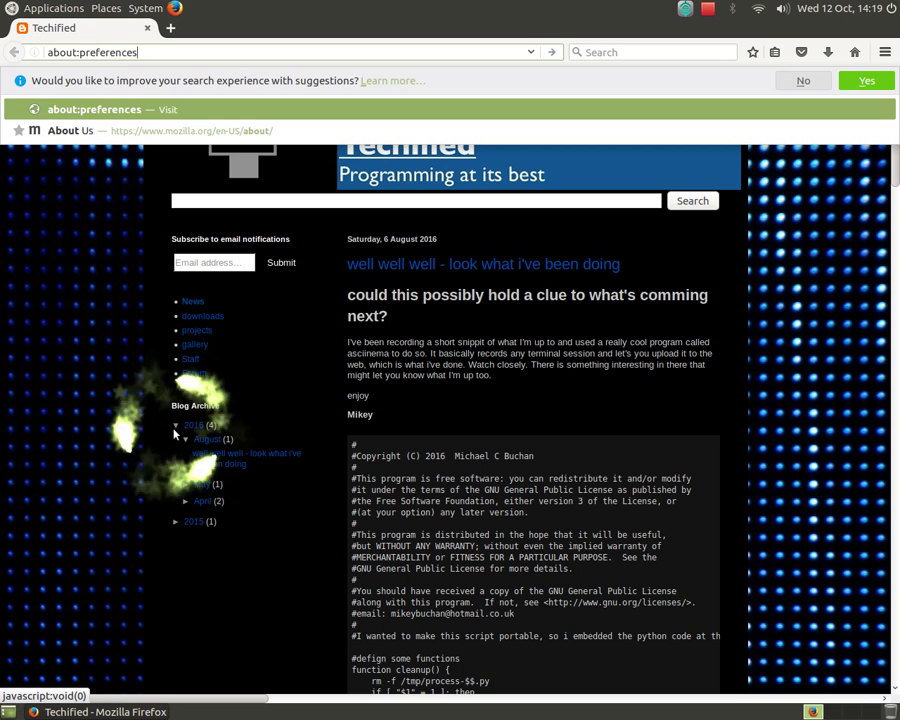
{"action": "key", "text": "Return"}
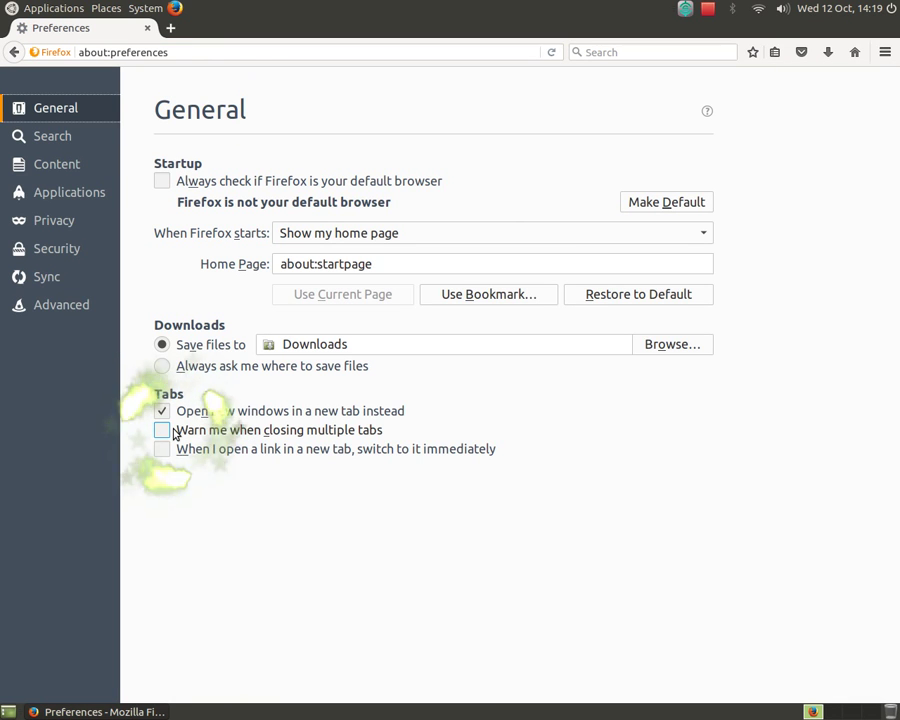
{"action": "key", "text": "Down"}
{"action": "key", "text": "Down"}
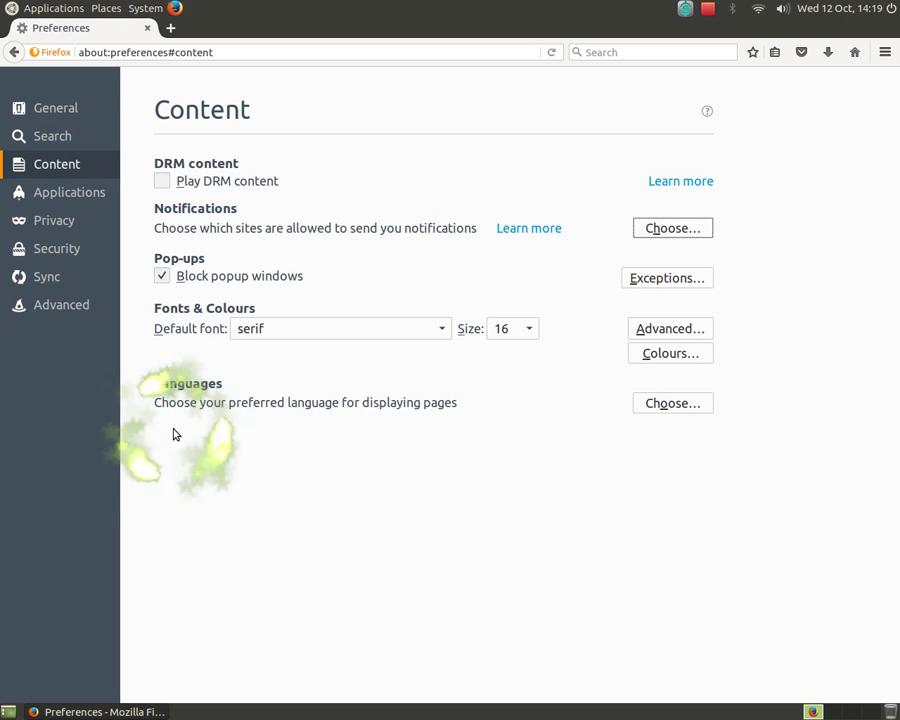
Move focus through the Content settings and invert the colours of the Firefox window.
{"action": "key", "text": "Tab"}
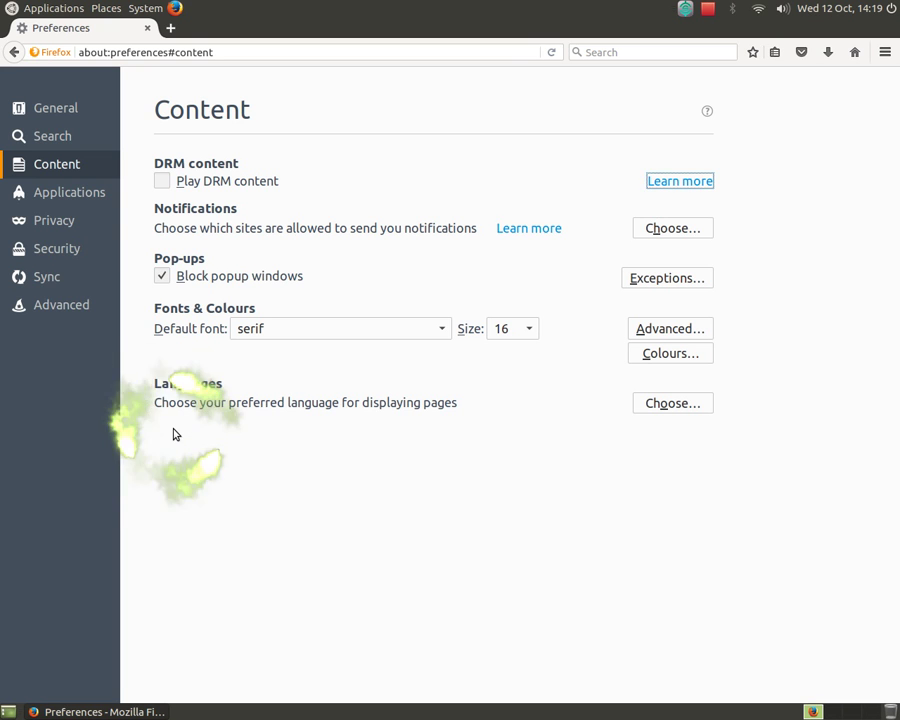
{"action": "key", "text": "Tab"}
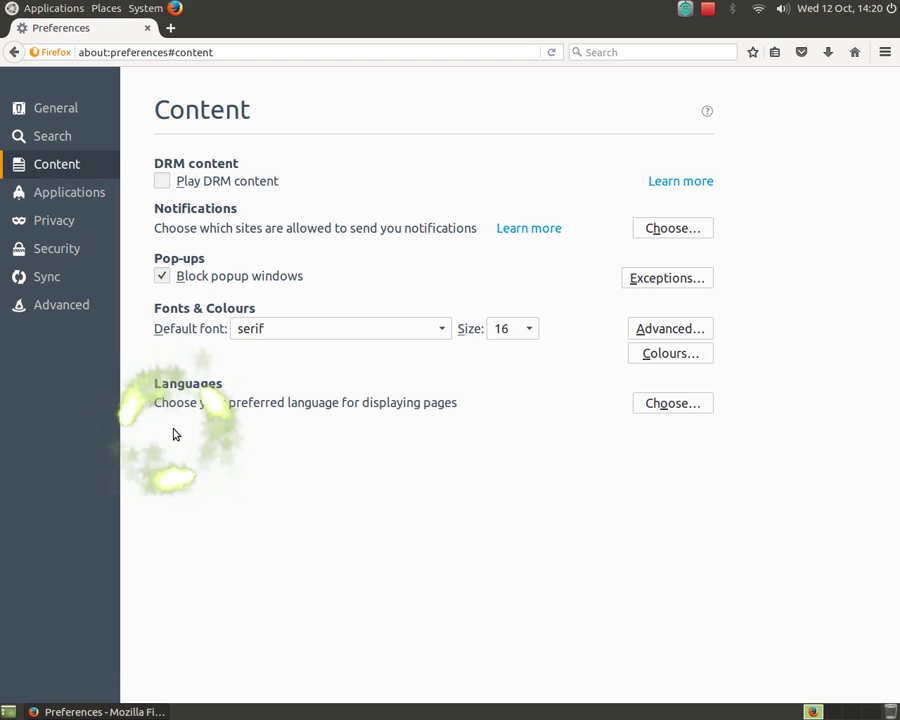
{"action": "key", "text": "Tab"}
{"action": "key", "text": "Tab"}
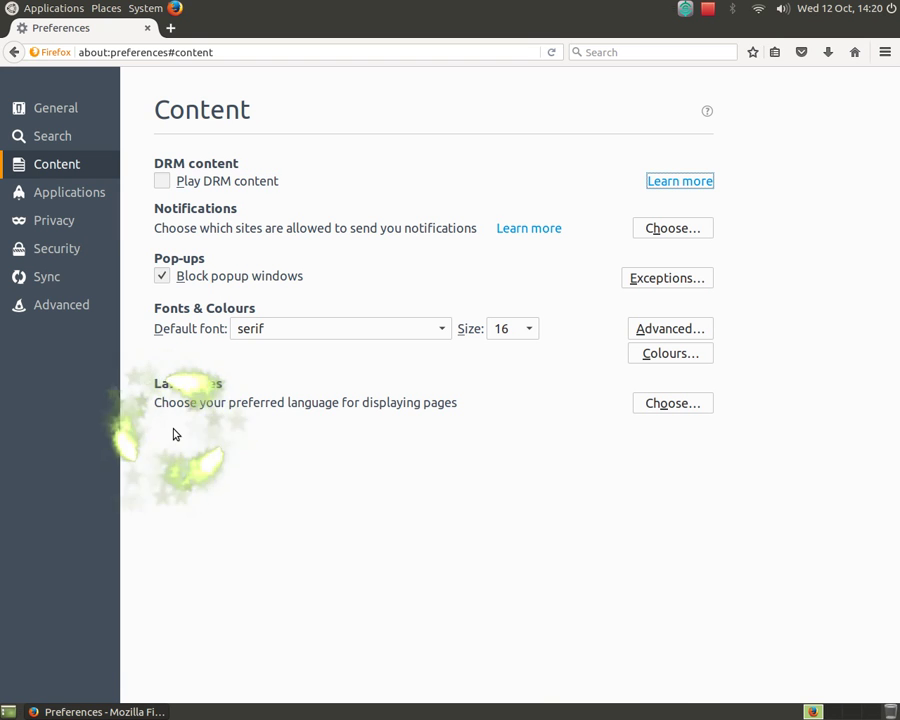
{"action": "key", "text": "super+n"}
Open the Colours dialog under Fonts & Colours and enable Use system colours.
{"action": "key", "text": "Tab"}
{"action": "key", "text": "Tab"}
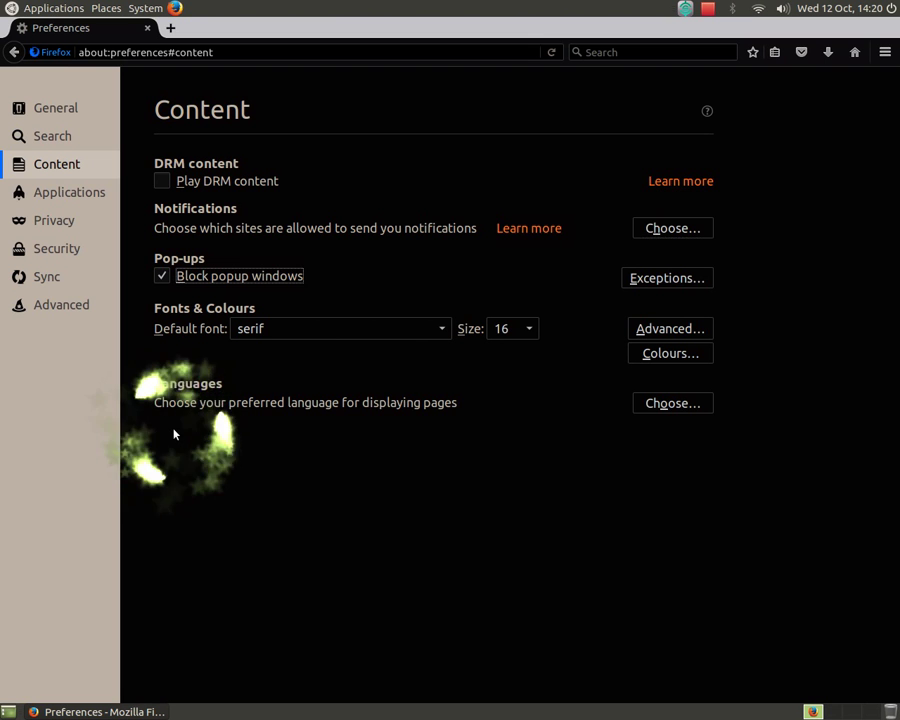
{"action": "key", "text": "Tab"}
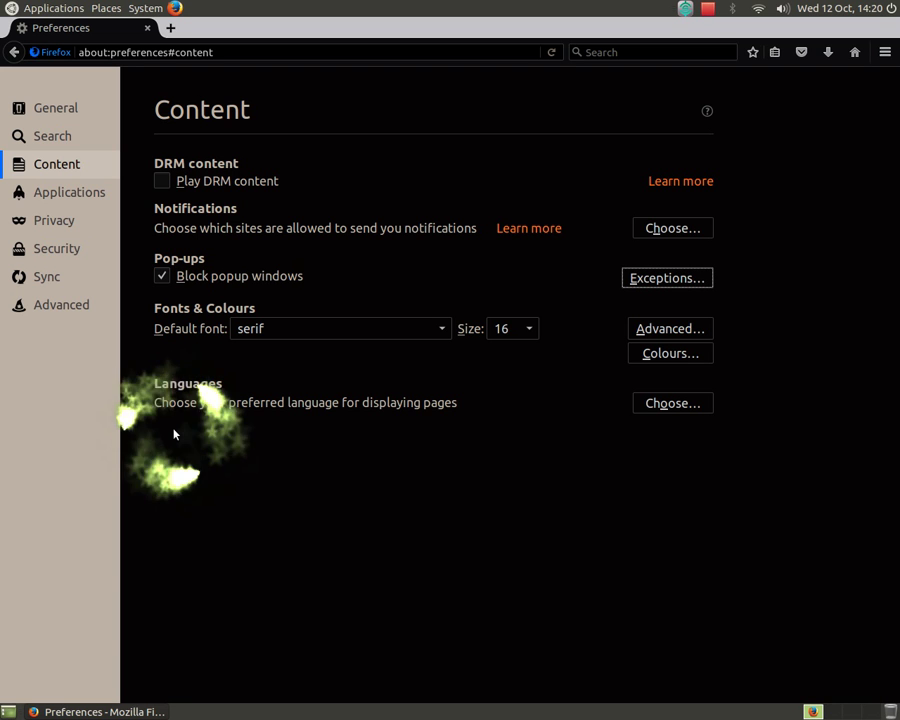
{"action": "key", "text": "Tab"}
{"action": "key", "text": "Tab"}
{"action": "key", "text": "Tab"}
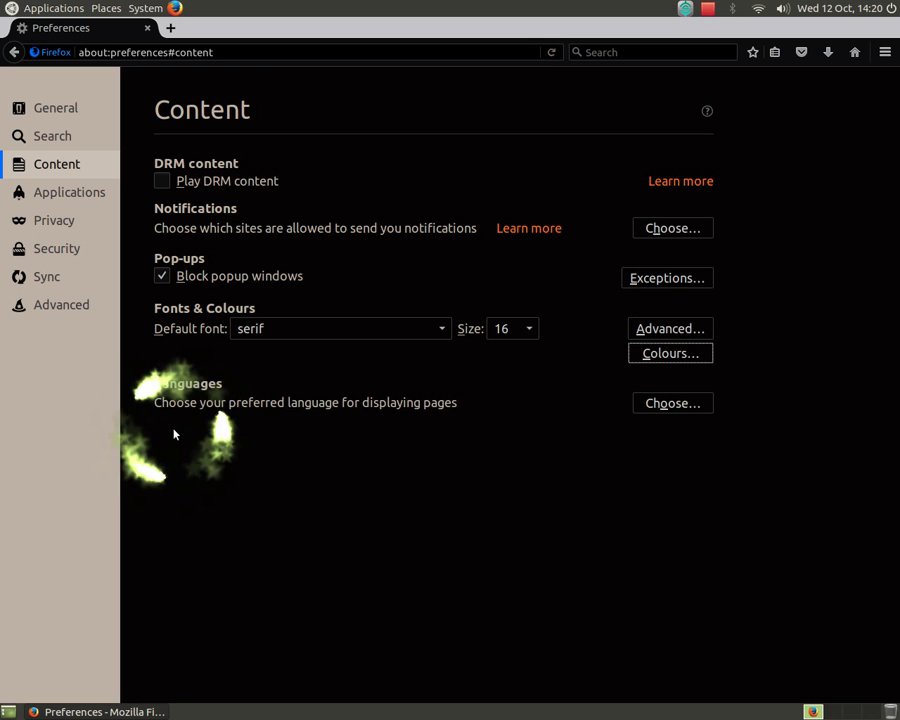
{"action": "key", "text": "Tab"}
{"action": "key", "text": "Return"}
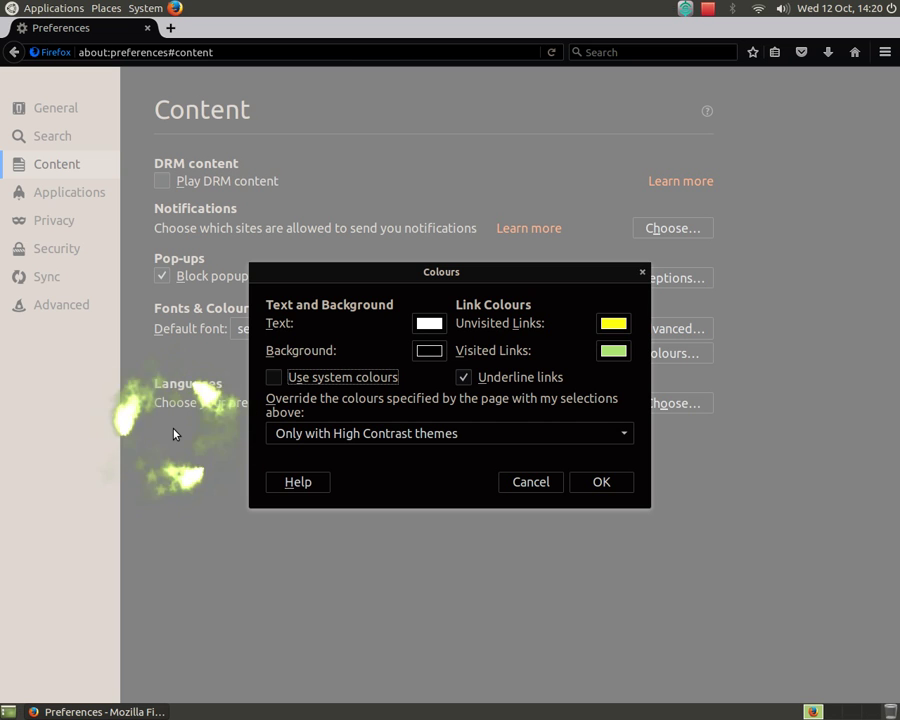
{"action": "key", "text": "space"}
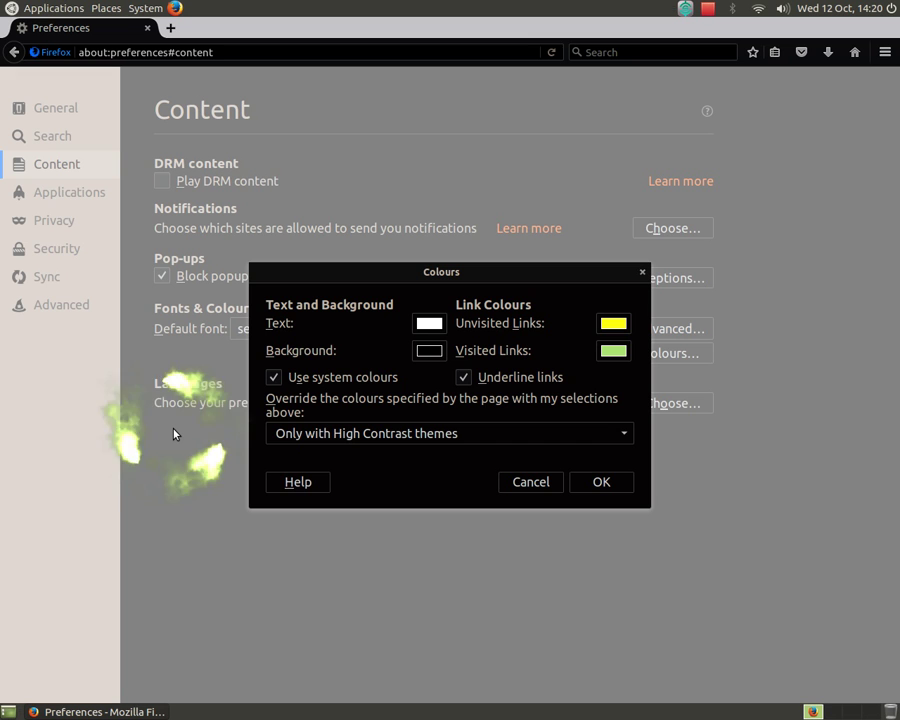
Set the override of page-specified colours to Always and accept the colour settings.
{"action": "key", "text": "Tab"}
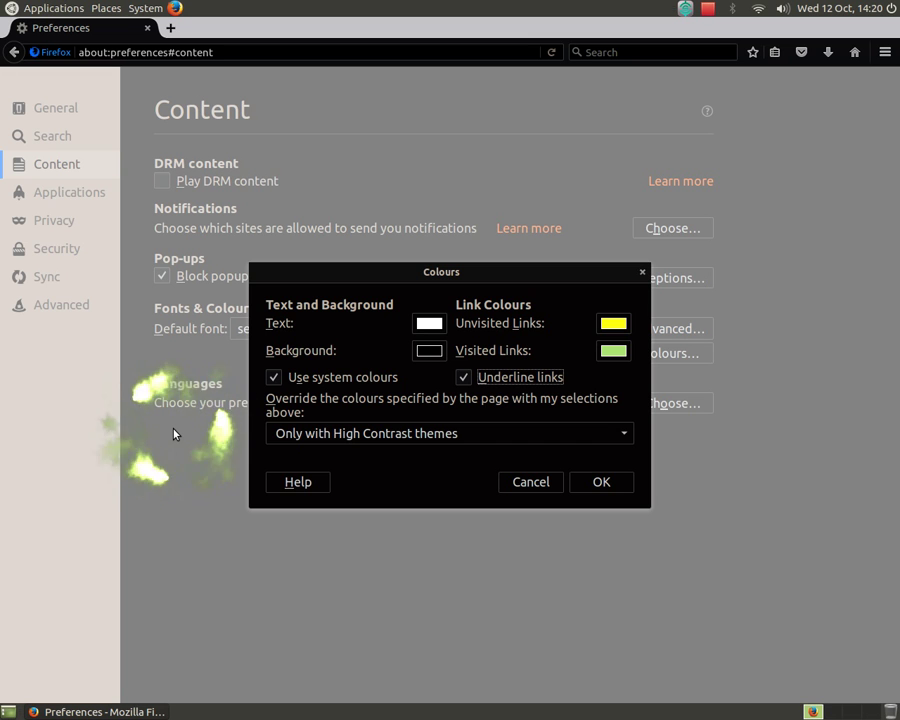
{"action": "key", "text": "Tab"}
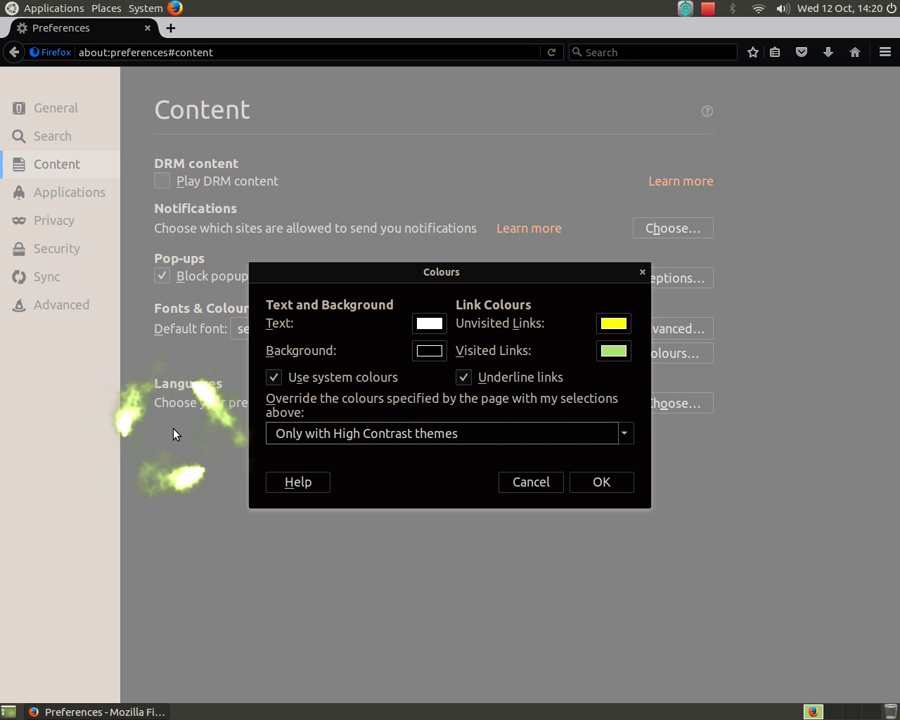
{"action": "key", "text": "Down"}
{"action": "key", "text": "Down"}
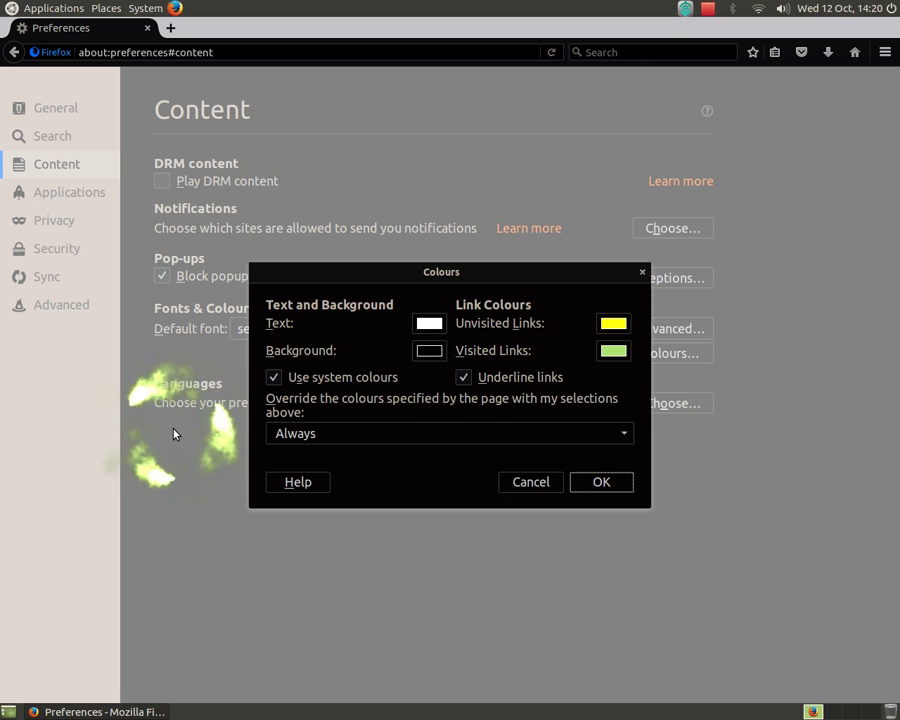
{"action": "key", "text": "Return"}
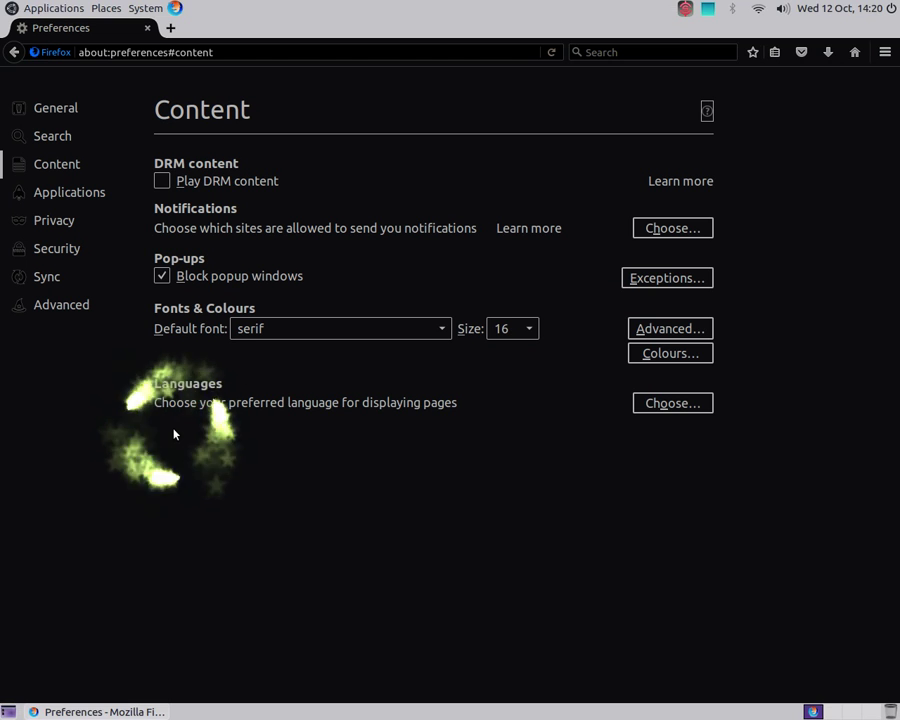
Toggle the Firefox window's colour inversion off and on again, and load techified-news.blogspot.com.
{"action": "key", "text": "super+n"}
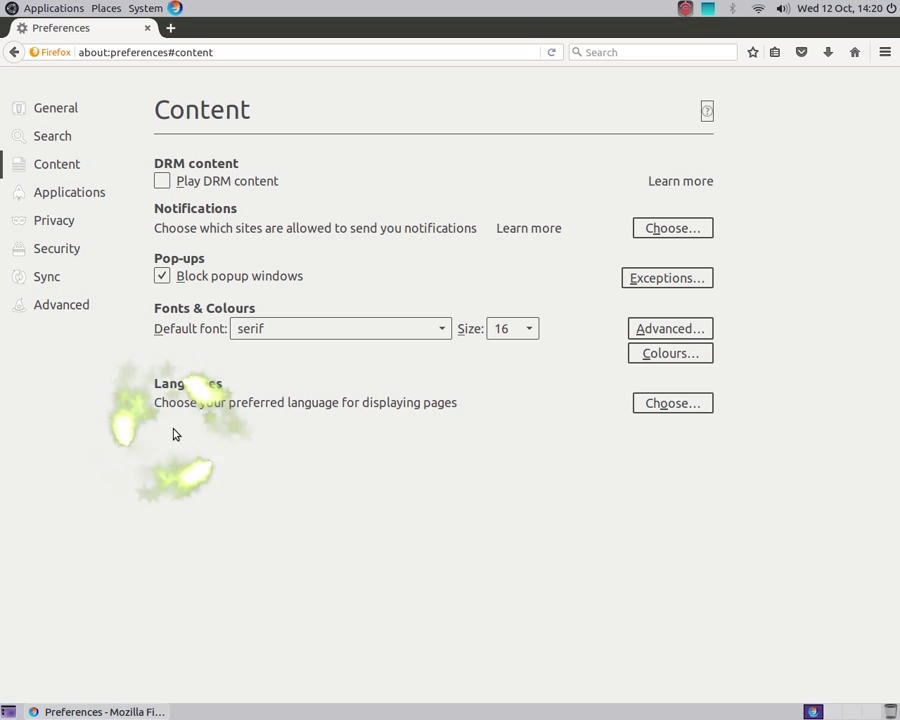
{"action": "key", "text": "ctrl+l"}
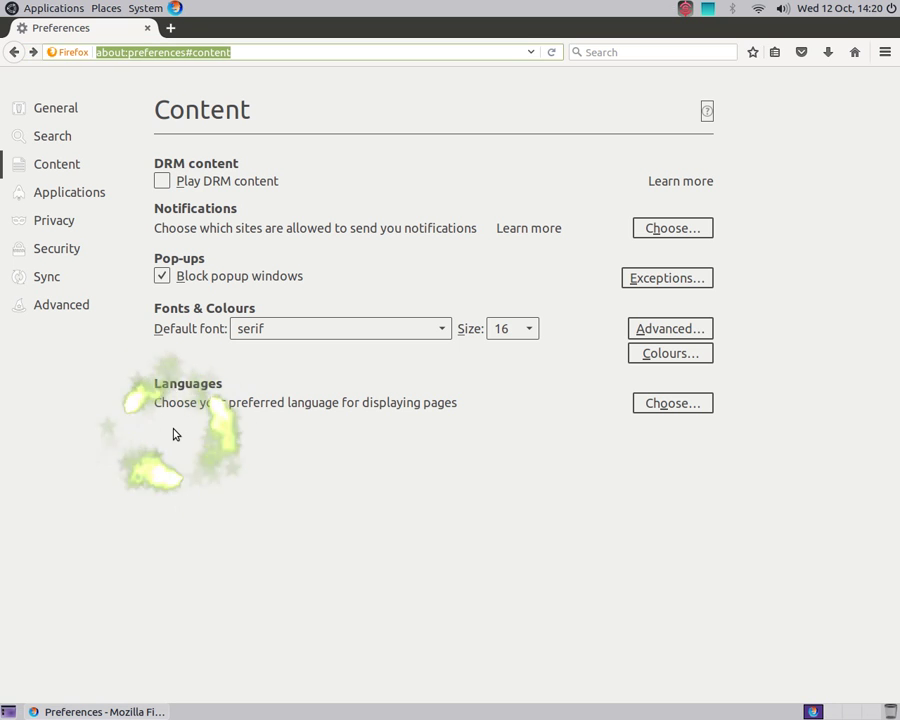
{"action": "key", "text": "super+n"}
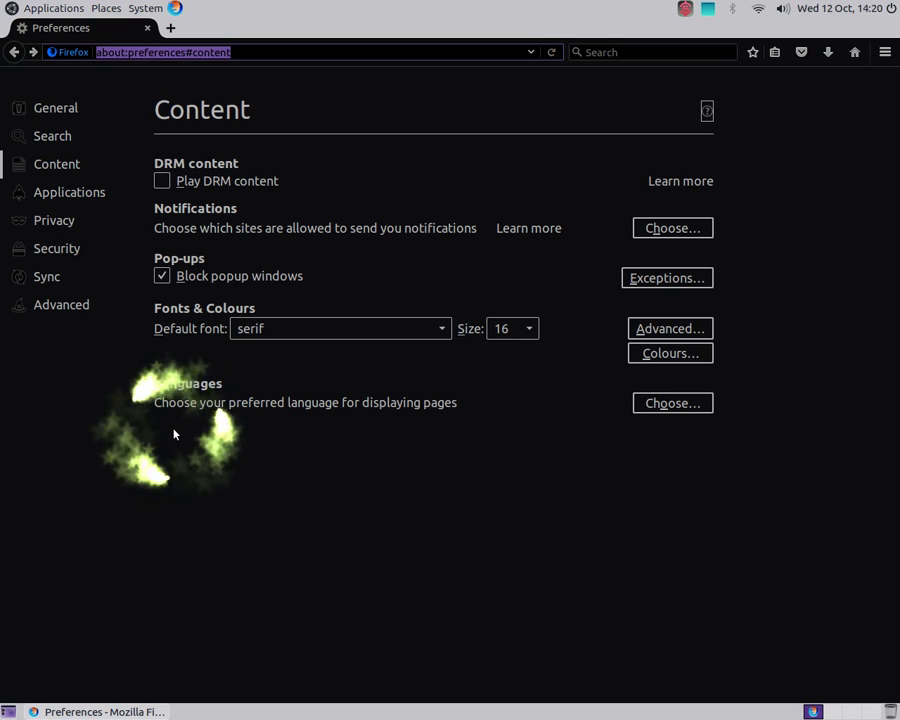
{"action": "type", "text": "echified-news.blogspot"}
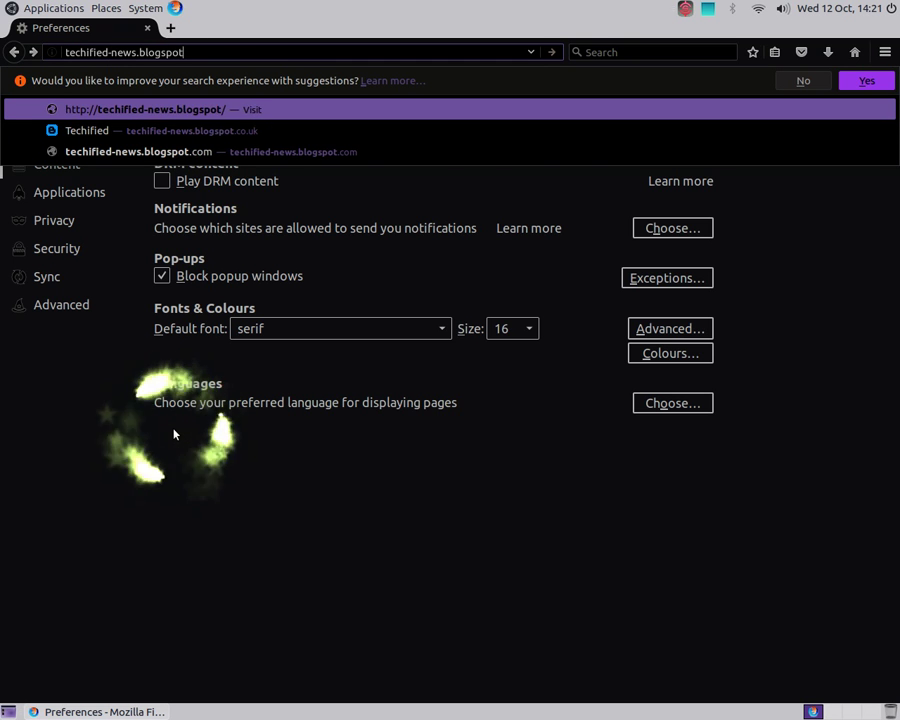
{"action": "type", "text": "m"}
{"action": "key", "text": "Return"}
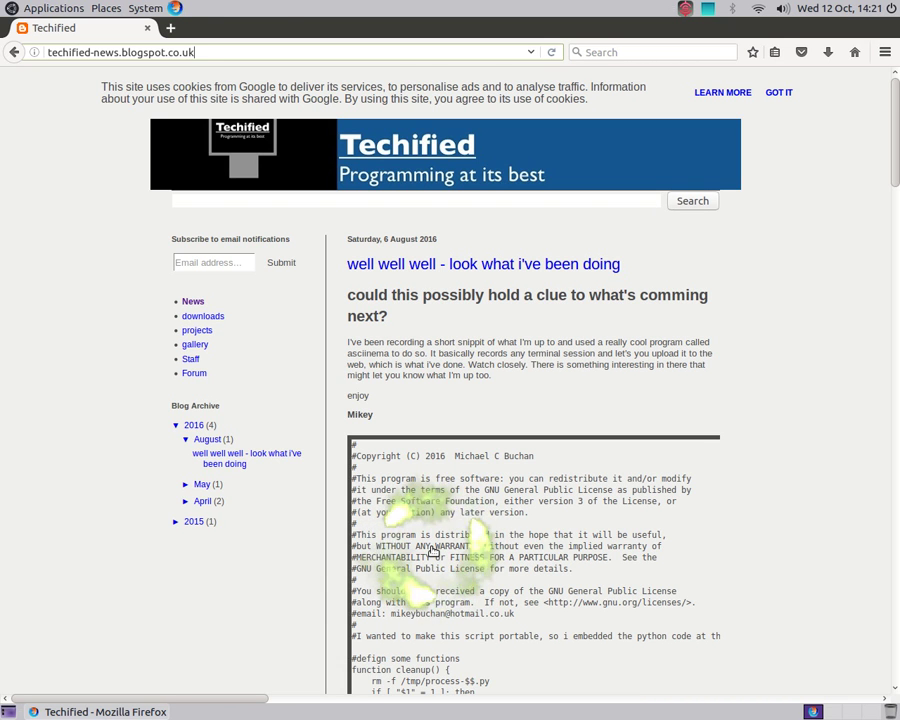
Close the Firefox window showing the Techified blog.
{"action": "key", "text": "alt"}
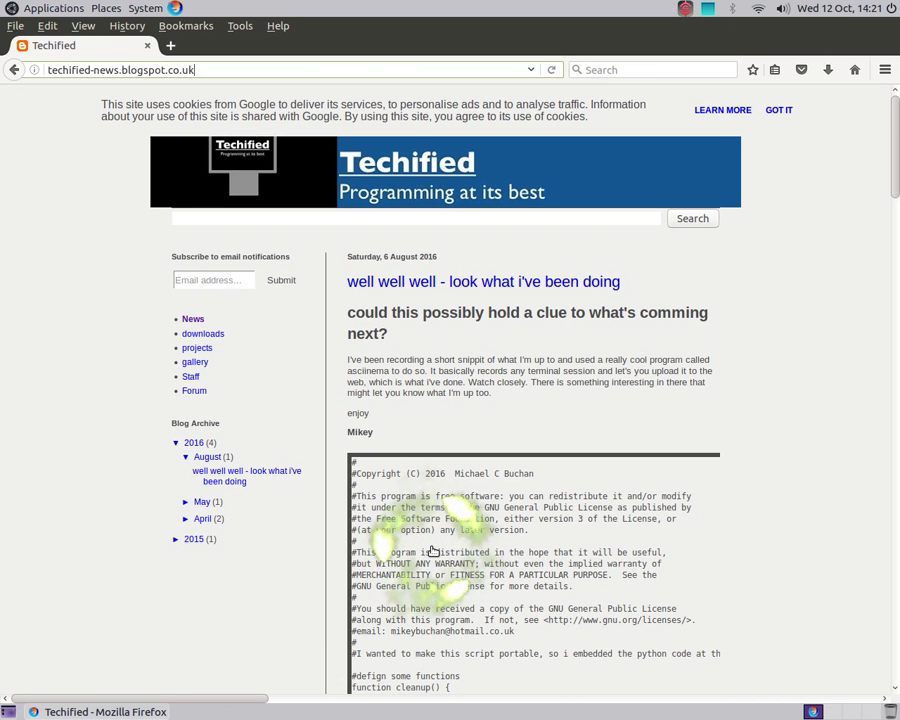
{"action": "key", "text": "alt+space"}
{"action": "key", "text": "Return"}
Stop the Orca screen reader by running "killall orca" from the desktop search launcher.
{"action": "key", "text": "ctrl+space"}
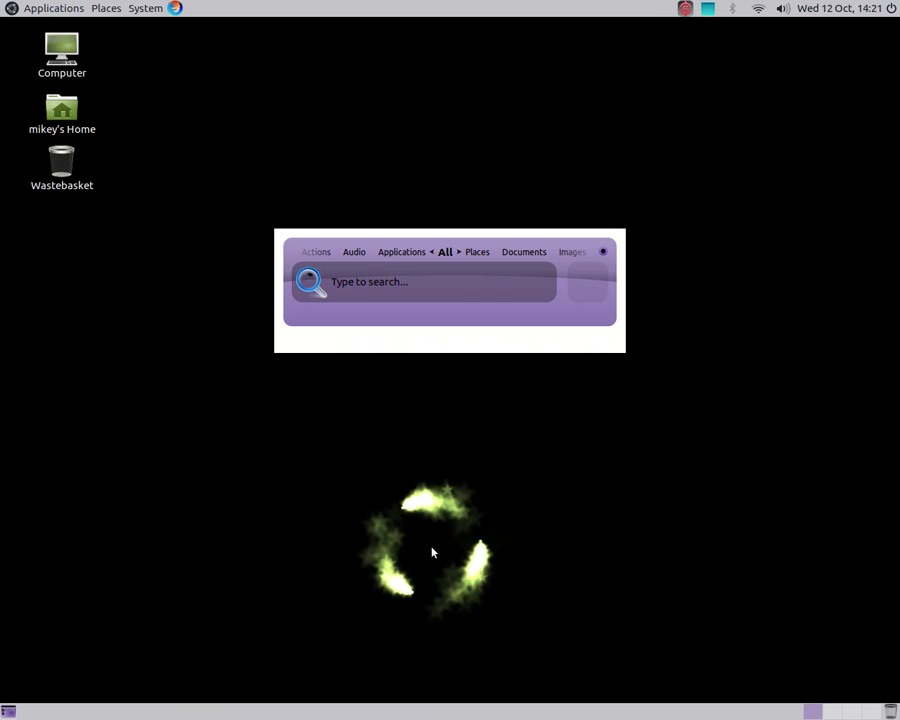
{"action": "type", "text": "killall orca"}
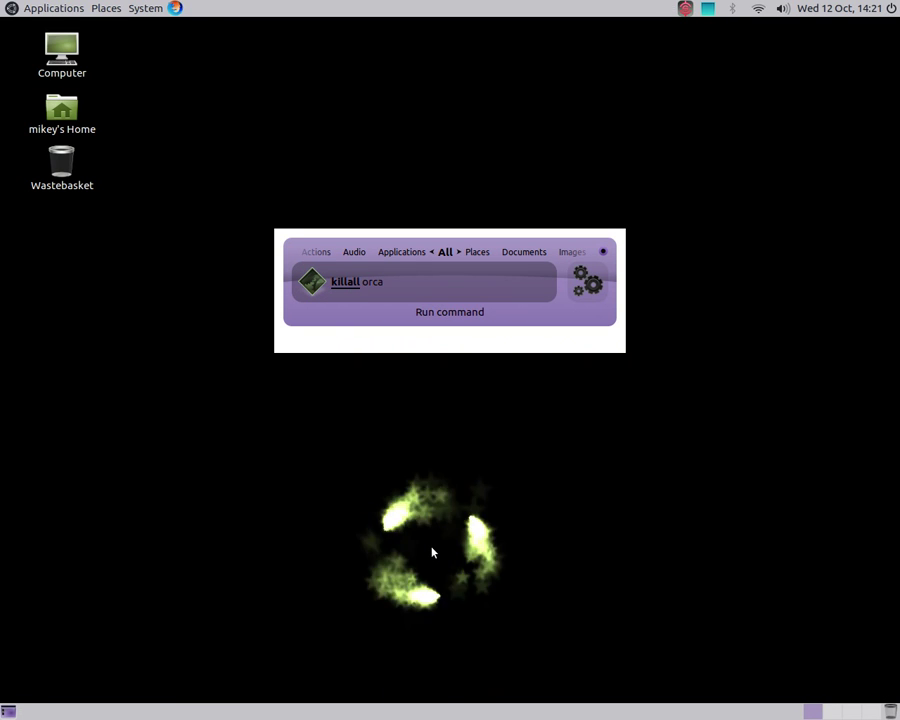
{"action": "key", "text": "Return"}
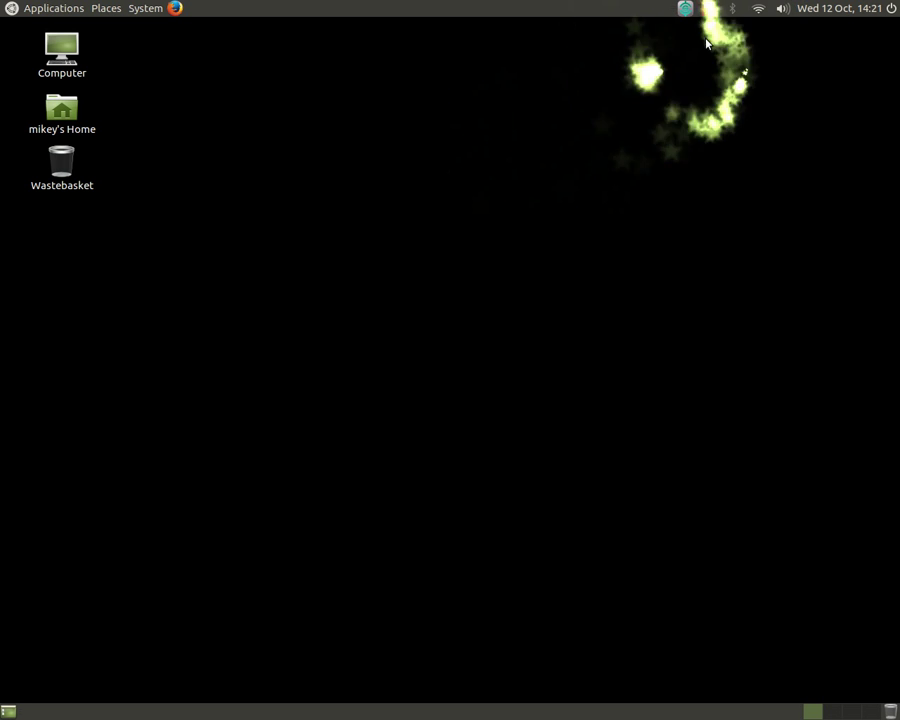
Stop the running screen recording.
{"action": "right_click", "coordinate": [713, 8]}
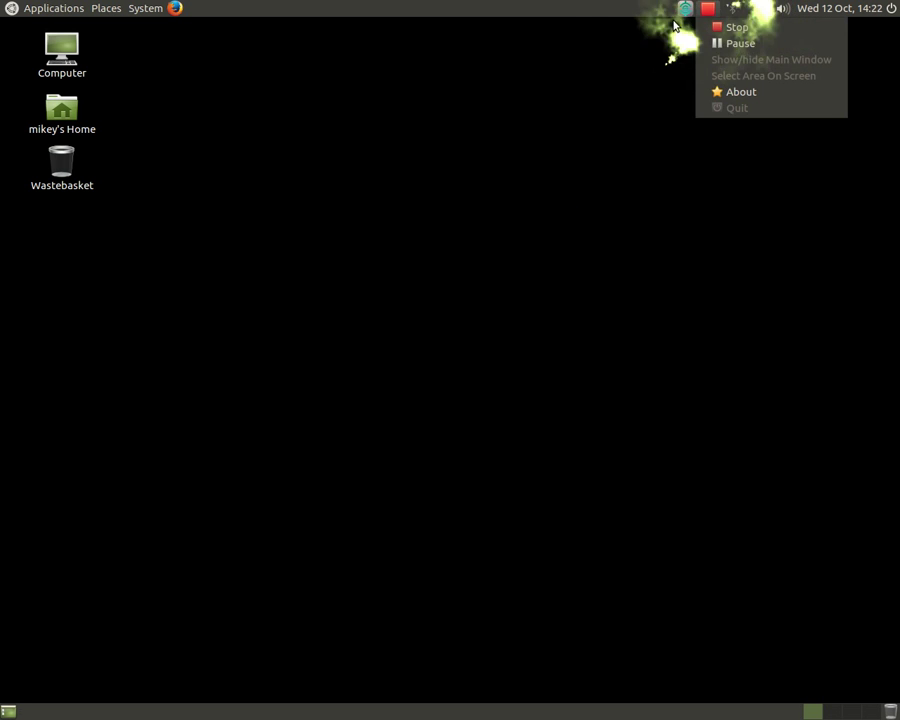
{"action": "key", "text": "Down"}
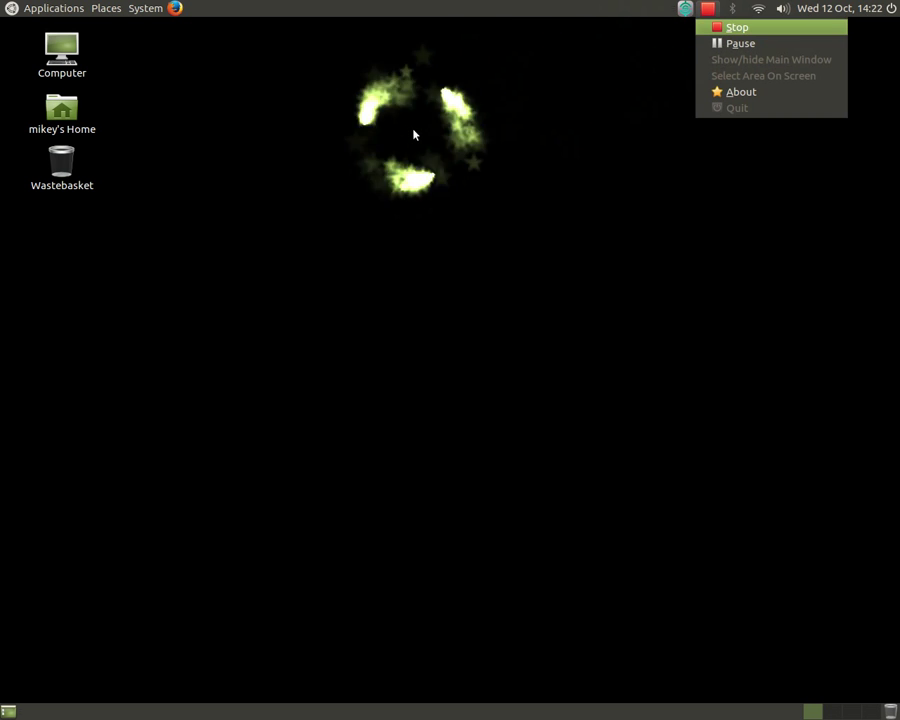